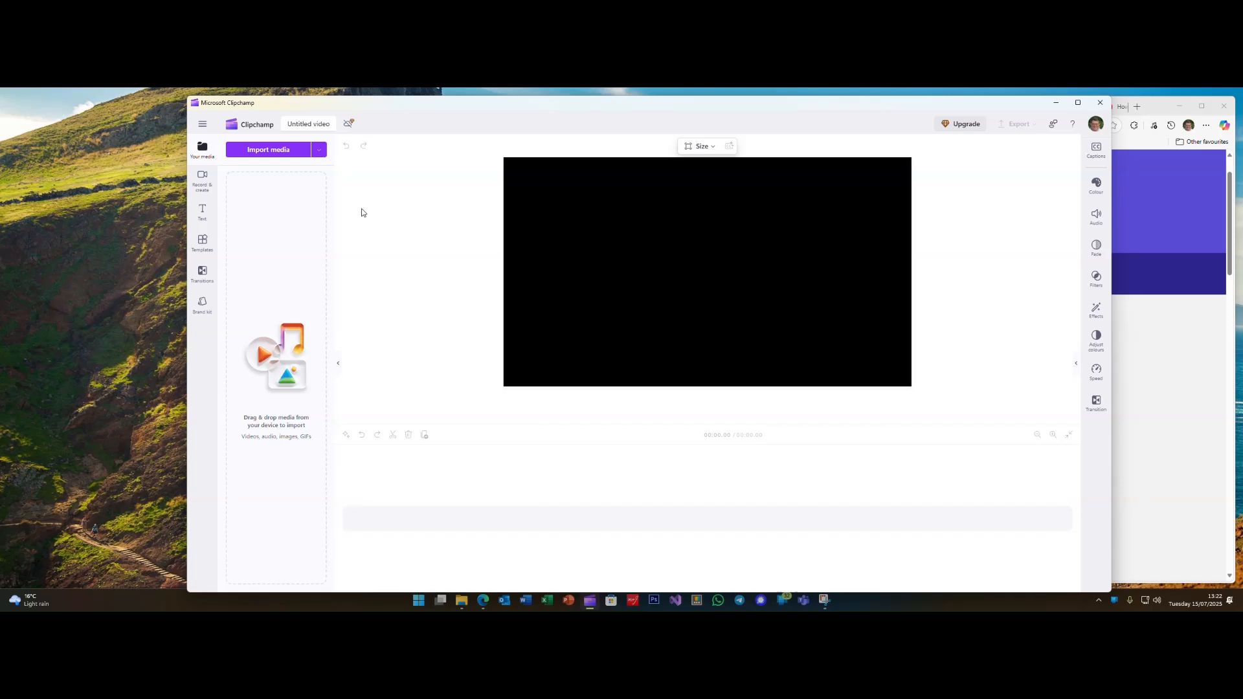
# Import the video files 001 Basic message.mp4 and 003 Side shot.mp4 into the project's media.
pyautogui.click(275, 155)
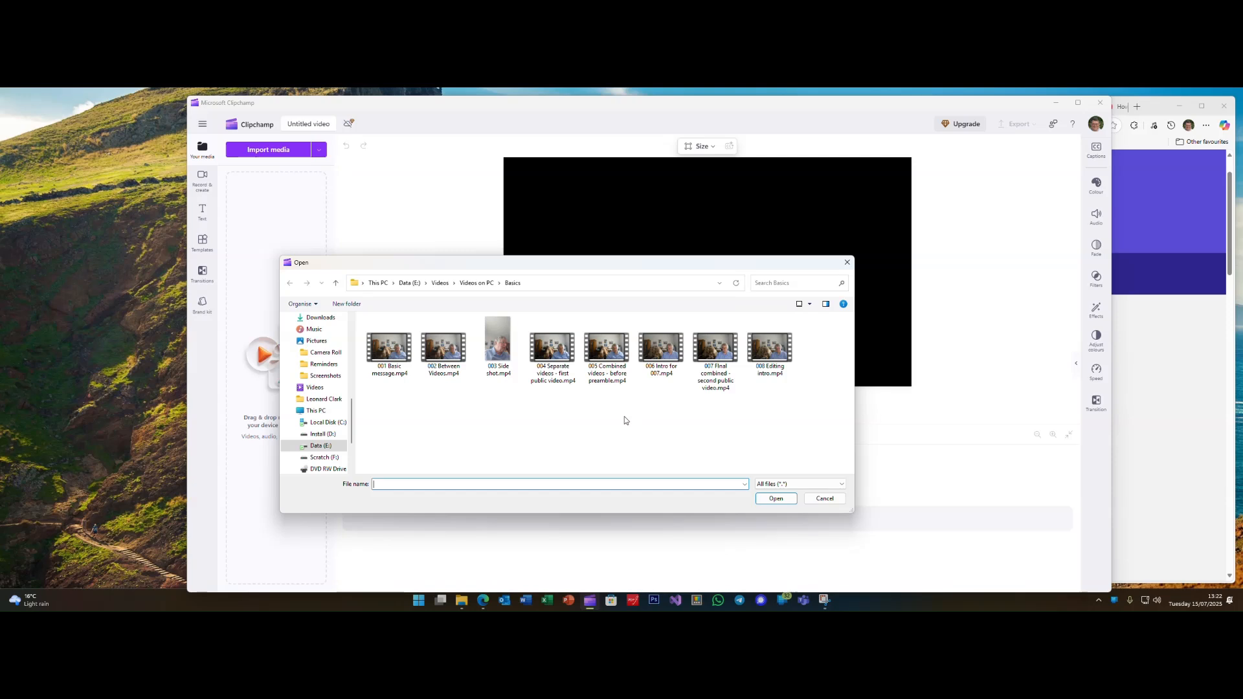
pyautogui.click(385, 358)
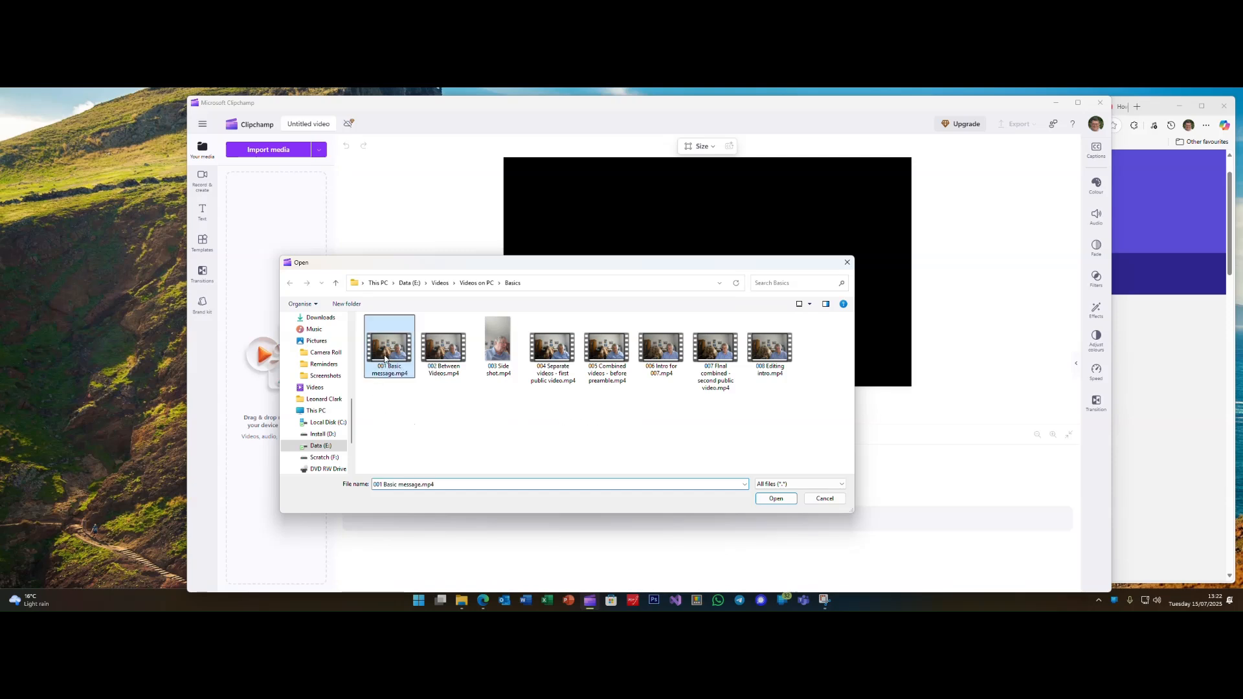
pyautogui.keyDown('ctrl'); pyautogui.click(499, 361); pyautogui.keyUp('ctrl')
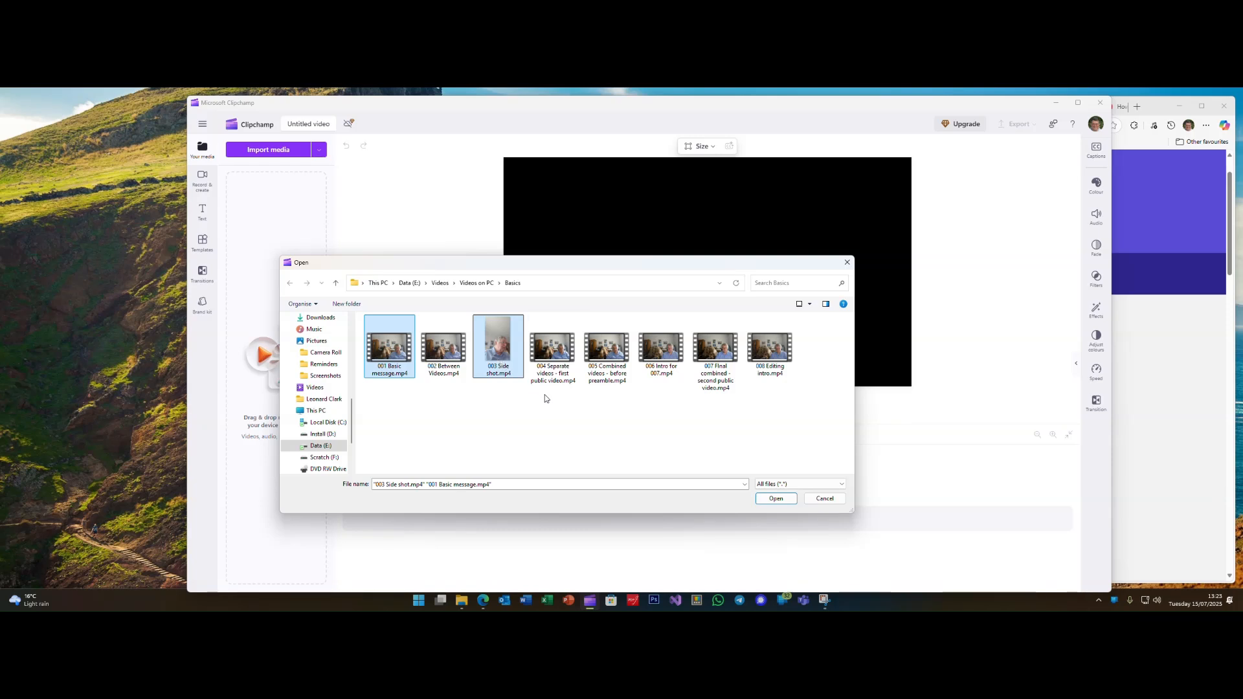
pyautogui.click(776, 499)
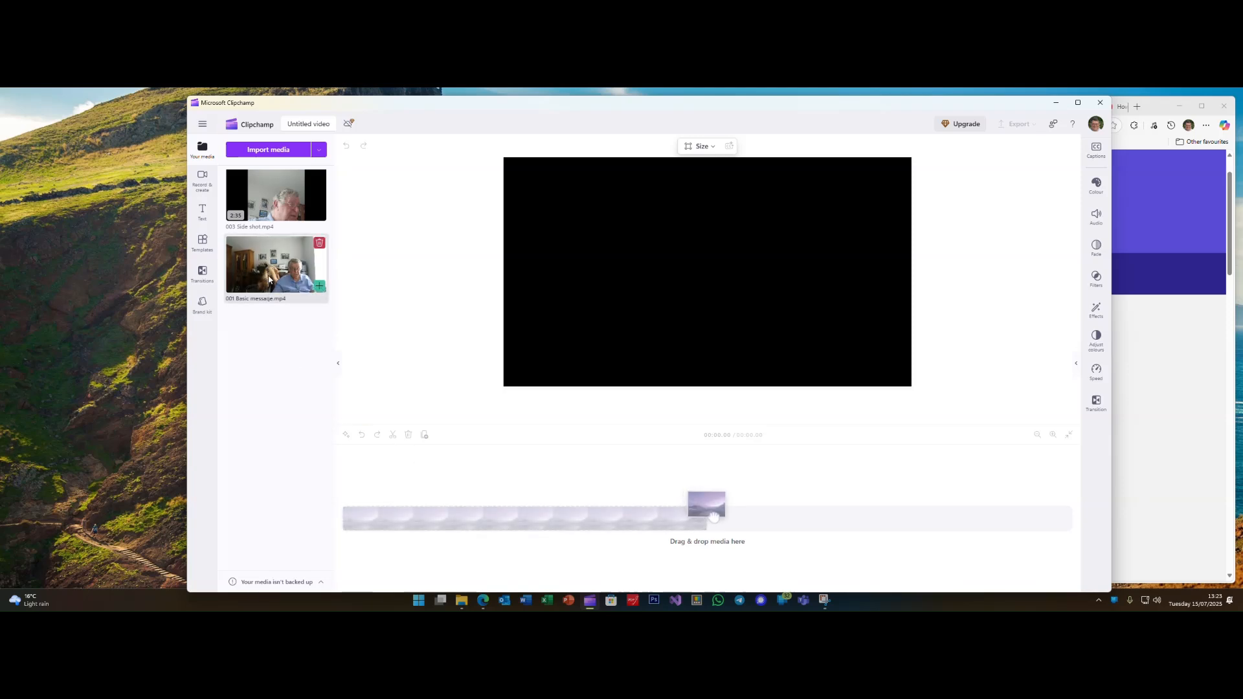
# Place 001 Basic message.mp4 on the timeline with 003 Side shot.mp4 on a track beneath it, and play the opening seconds.
pyautogui.moveTo(291, 275); pyautogui.dragTo(425, 537)
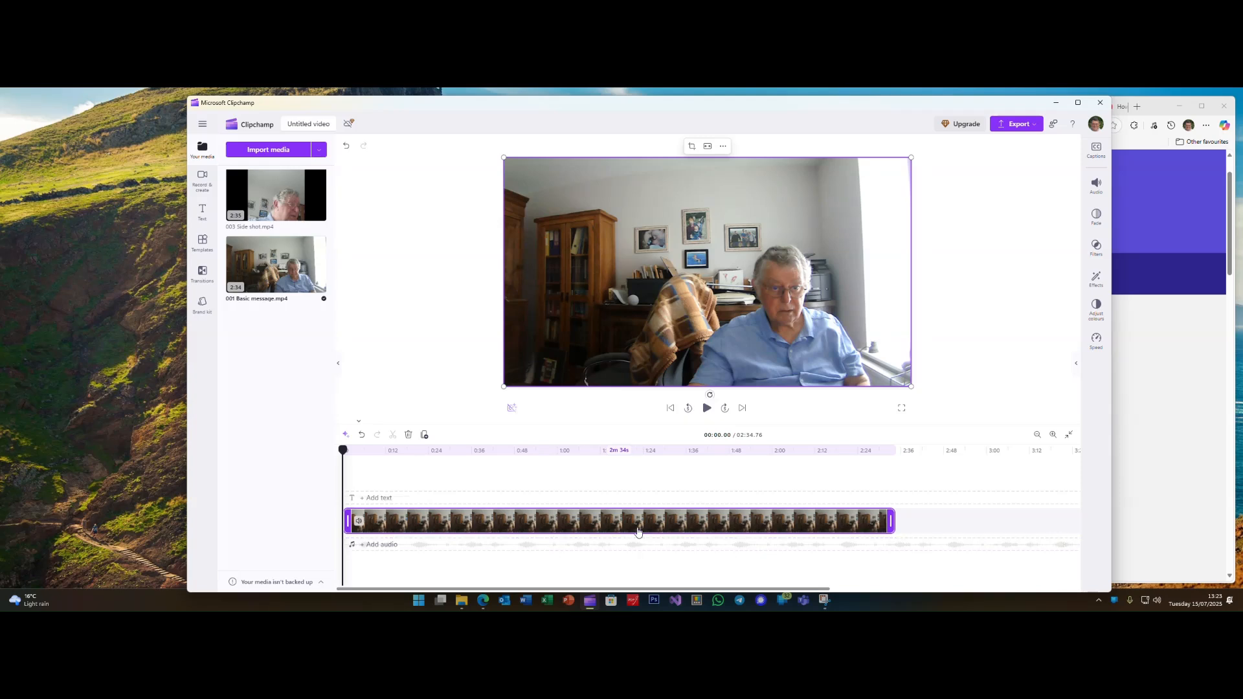
pyautogui.moveTo(279, 207)
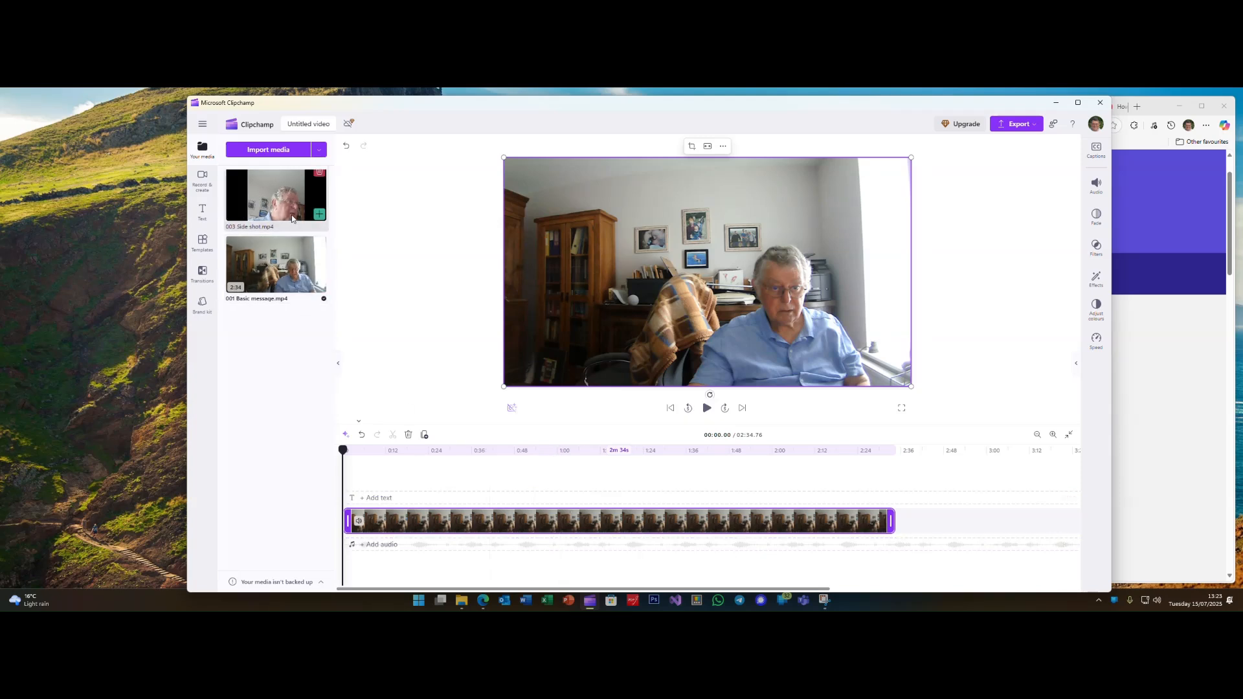
pyautogui.moveTo(279, 207); pyautogui.dragTo(379, 589)
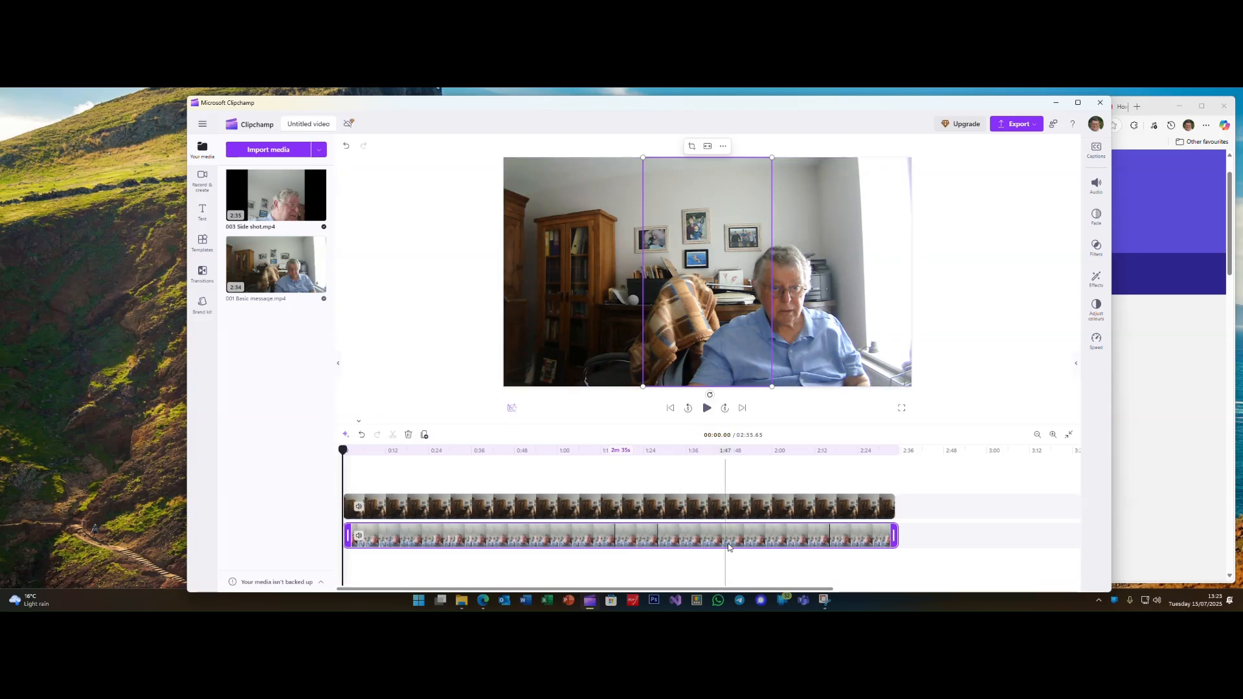
pyautogui.click(706, 410)
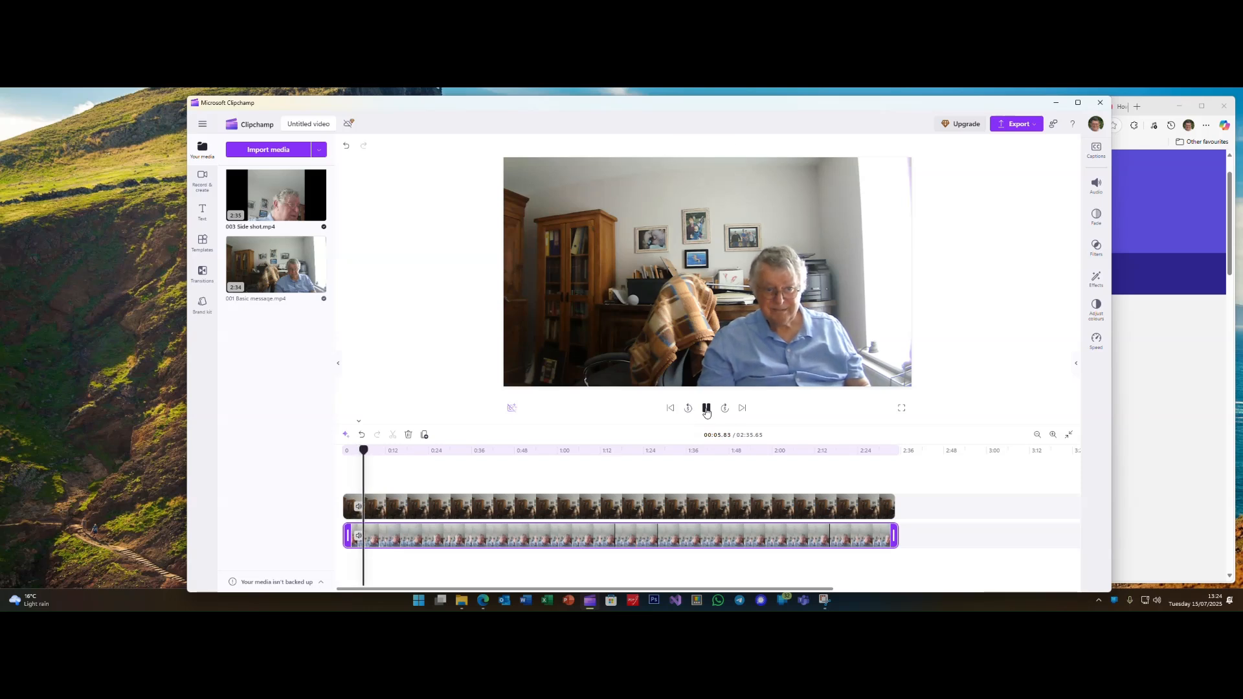
pyautogui.click(706, 409)
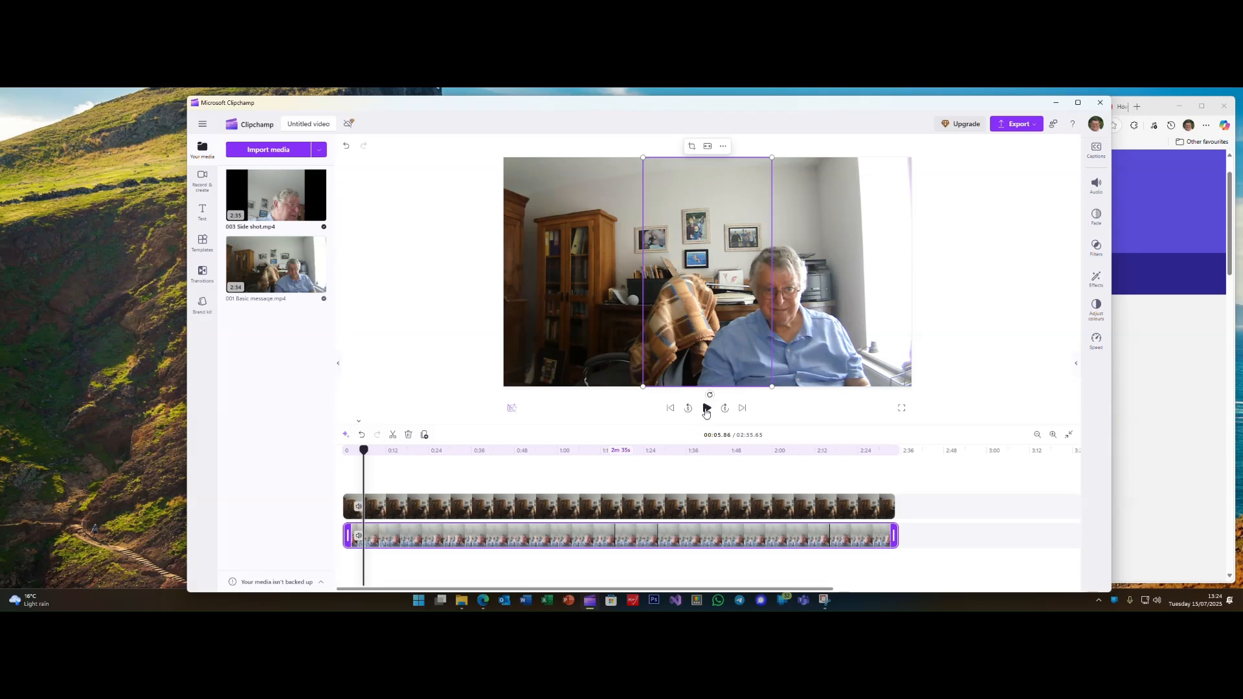
# Detach the audio from the 001 Basic message clip on the upper timeline track.
pyautogui.click(661, 508)
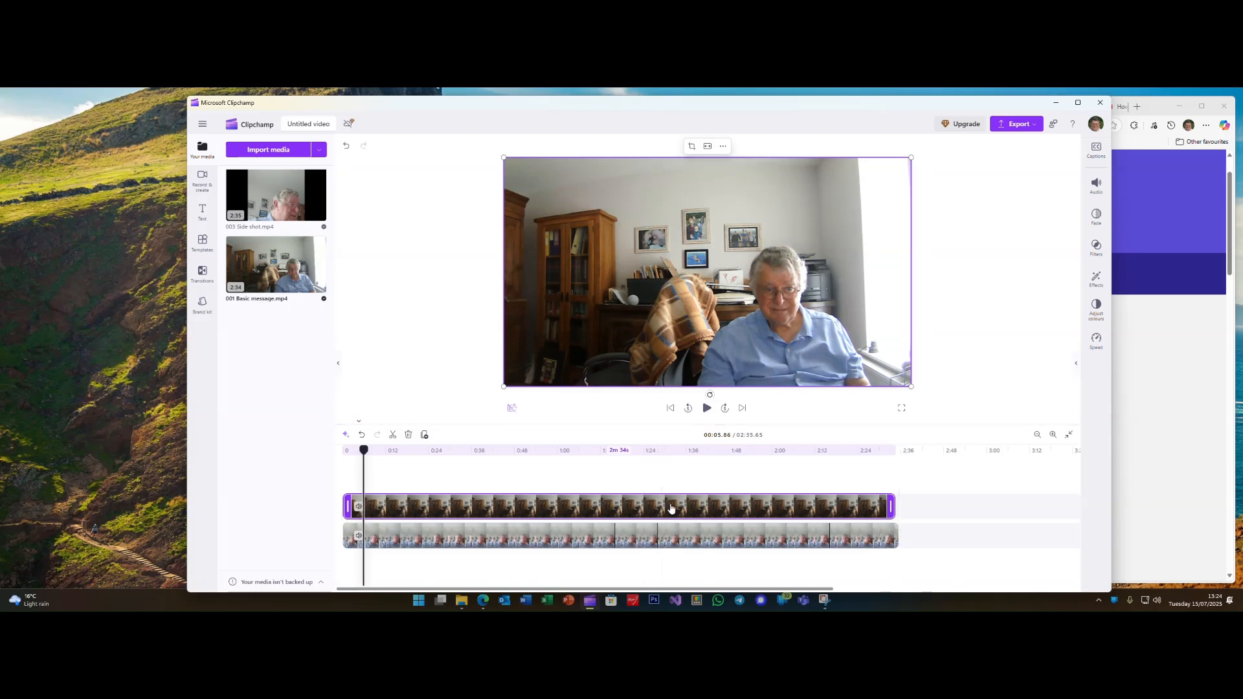
pyautogui.click(1095, 186)
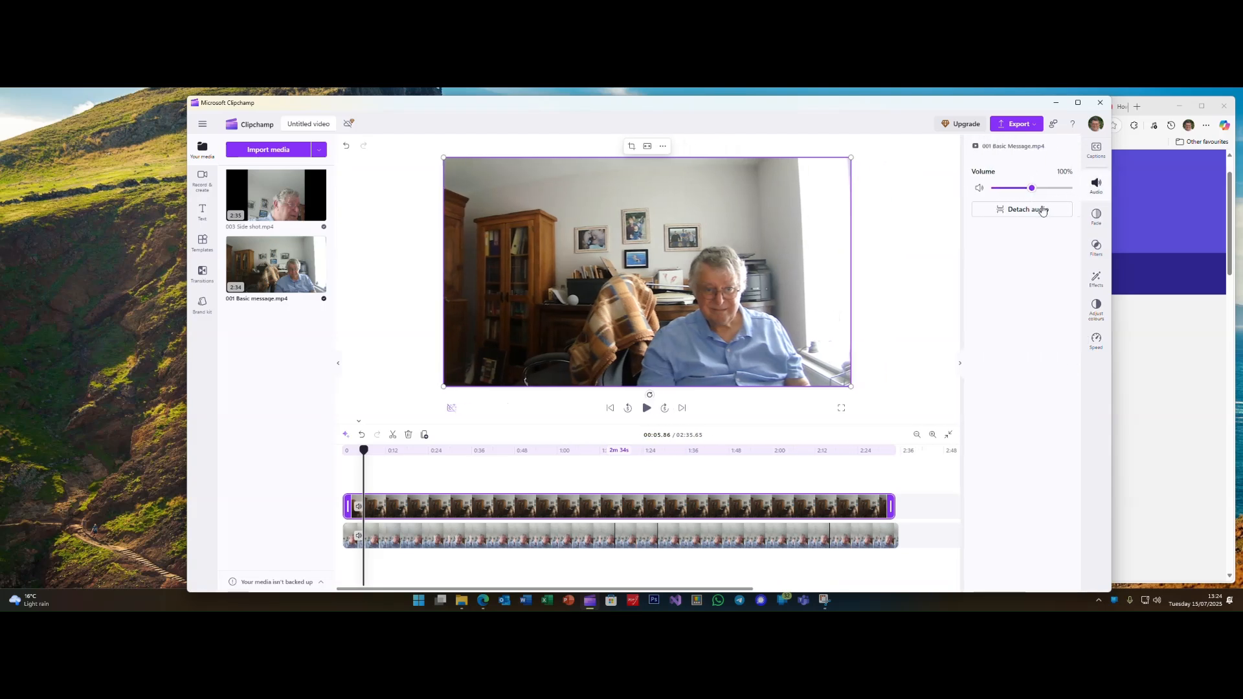
pyautogui.click(1041, 209)
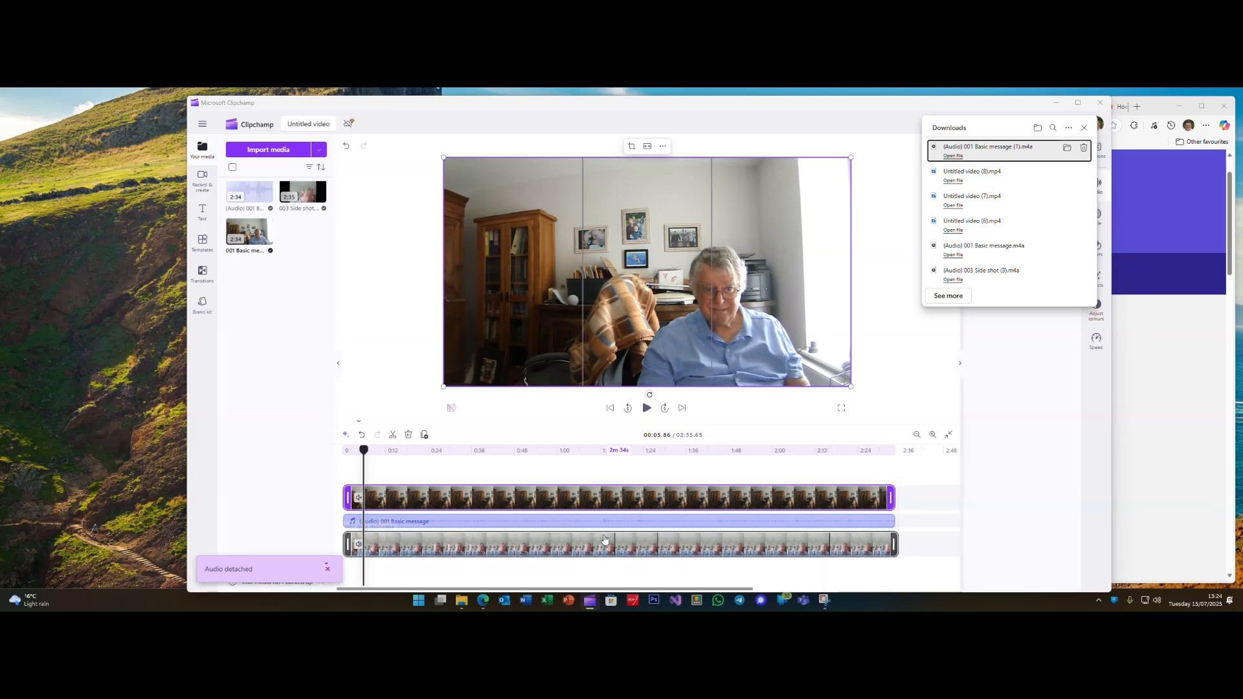
pyautogui.click(494, 504)
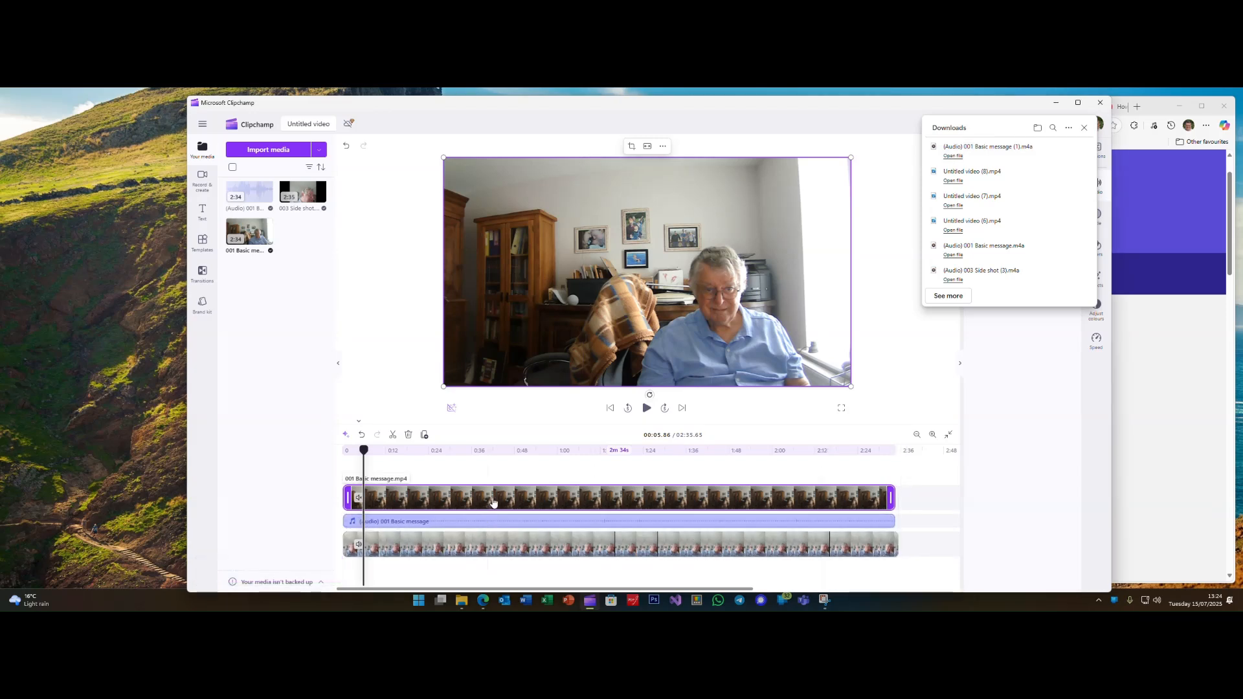
pyautogui.rightClick(494, 503)
pyautogui.moveTo(522, 431)
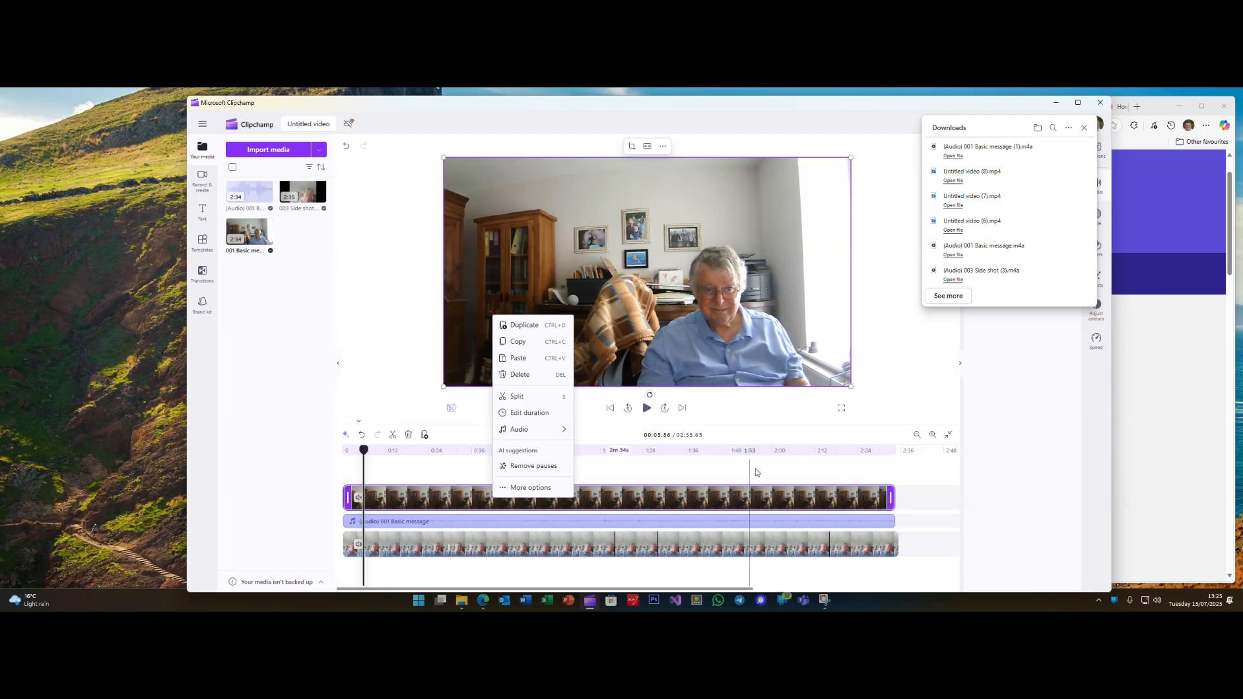
pyautogui.click(946, 485)
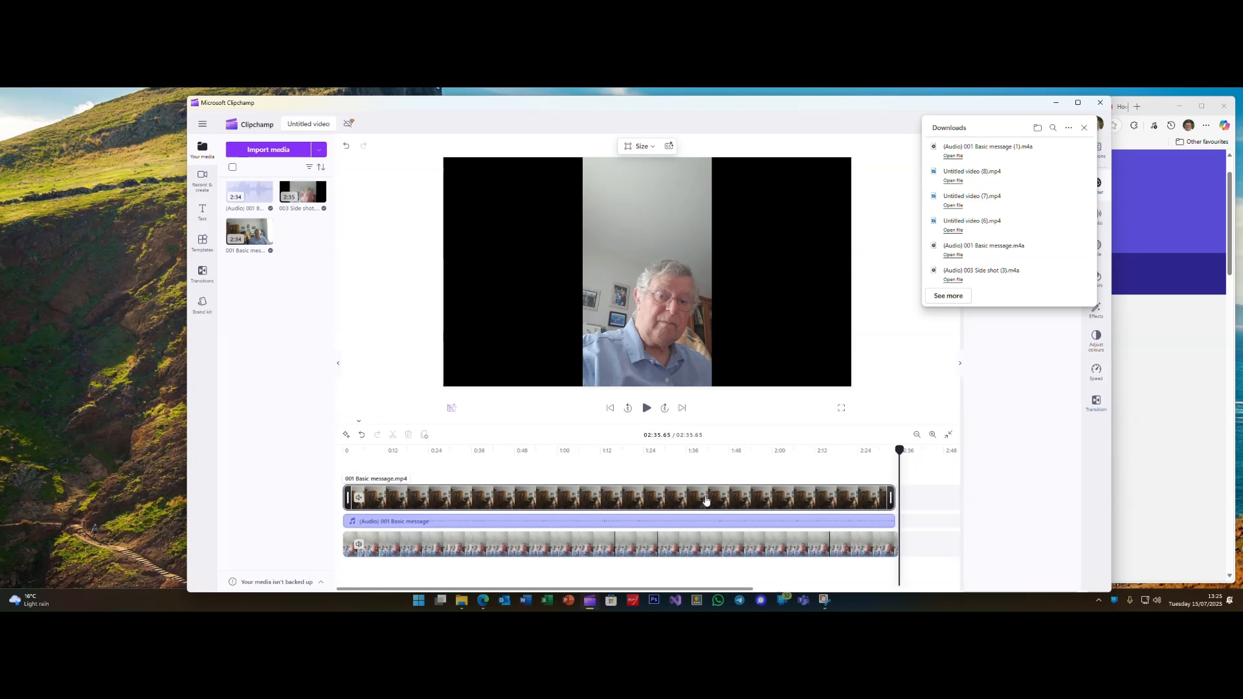
# Dismiss the downloads list and detach the audio from the 003 Side shot clip on the timeline.
pyautogui.click(690, 523)
pyautogui.click(683, 502)
pyautogui.click(677, 544)
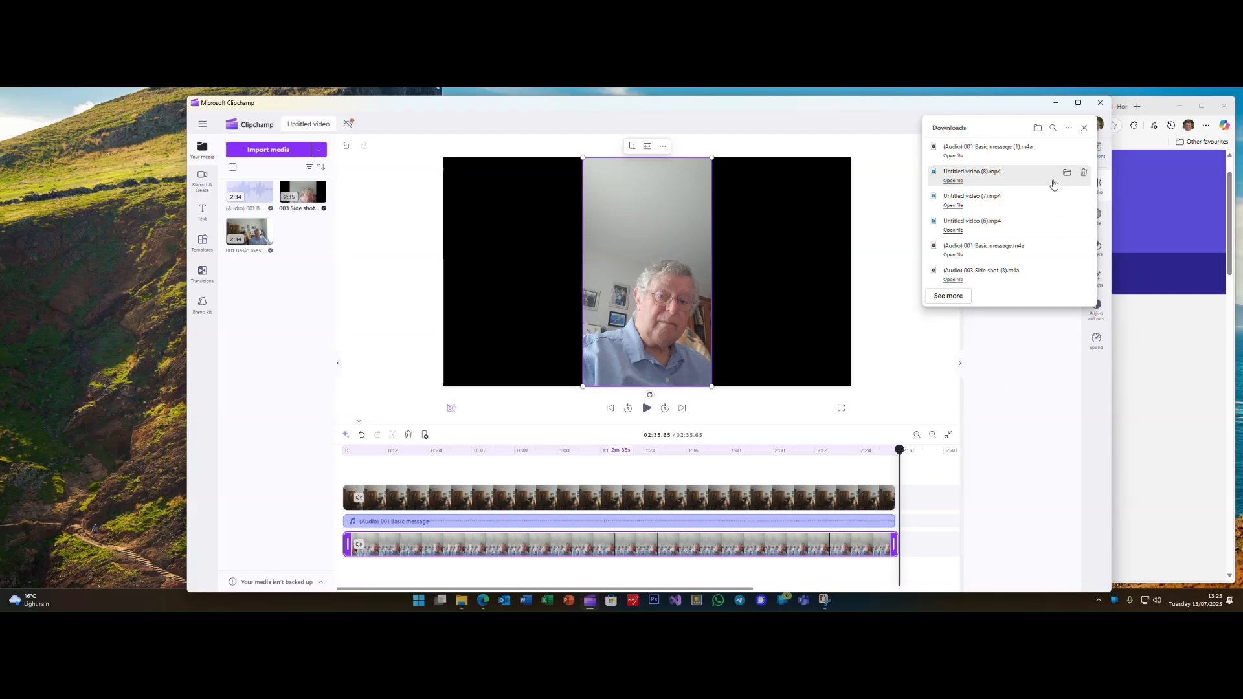
pyautogui.click(1085, 128)
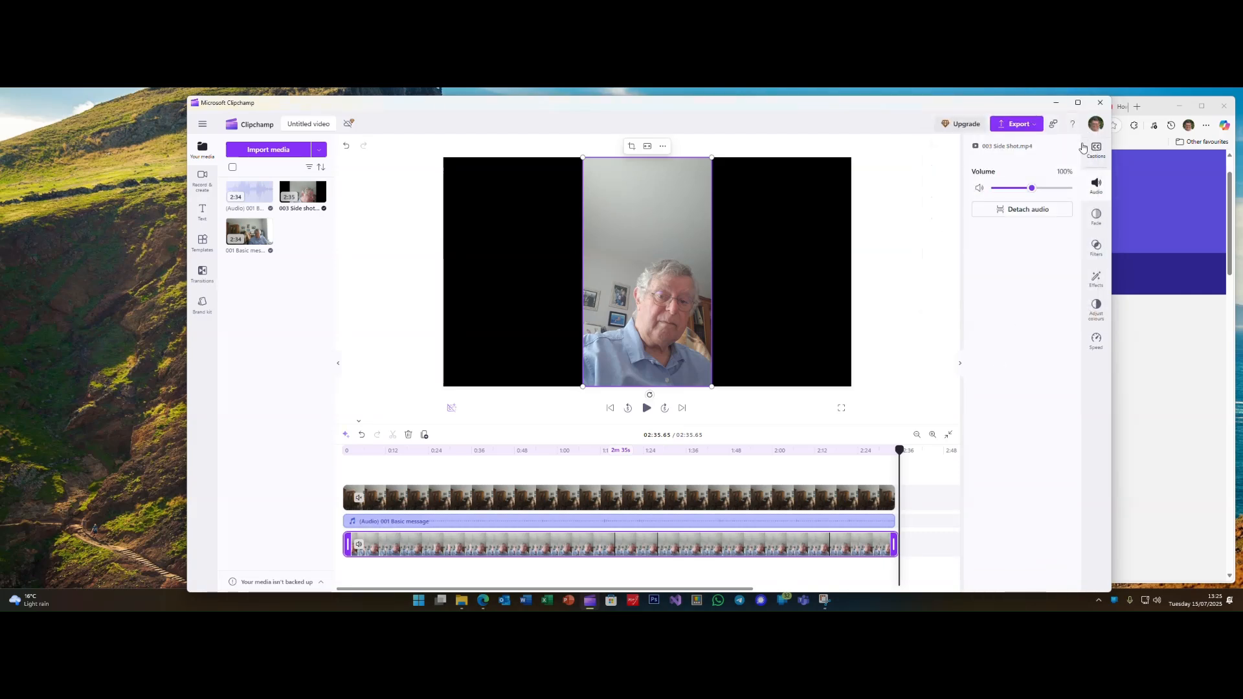
pyautogui.click(1029, 210)
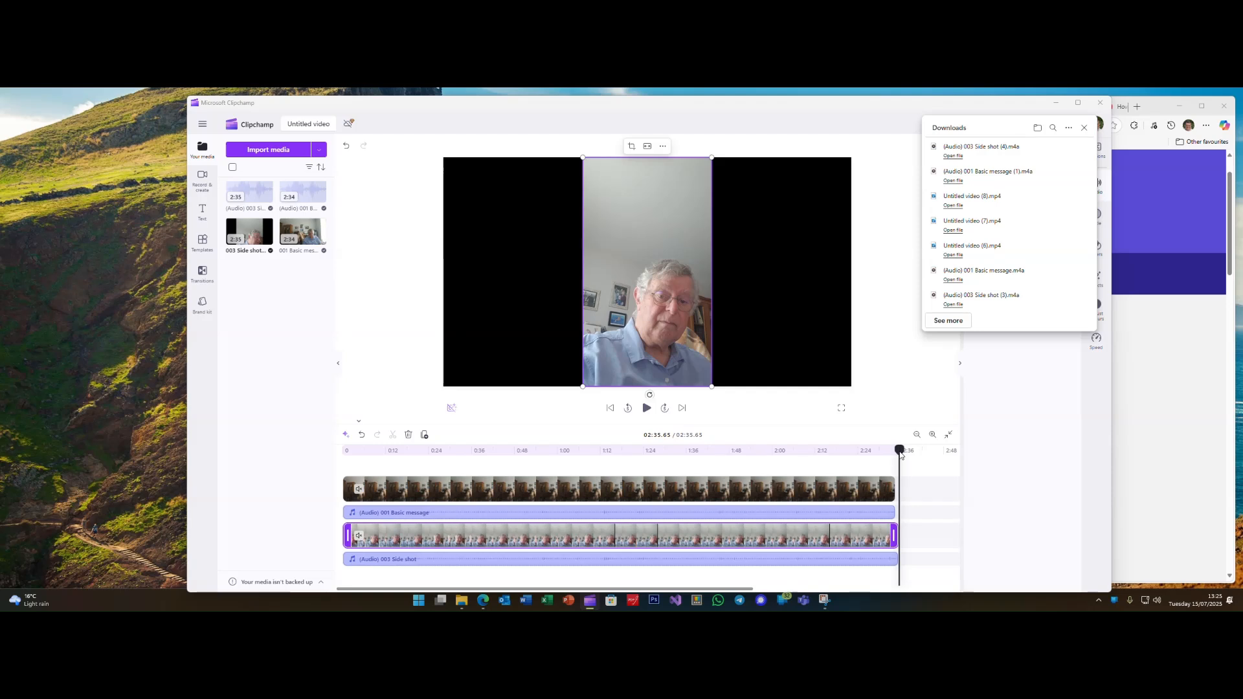
# Play the timeline from about 14.4 seconds through the hand clap to compare the timing of the two recordings.
pyautogui.moveTo(899, 450); pyautogui.dragTo(371, 467)
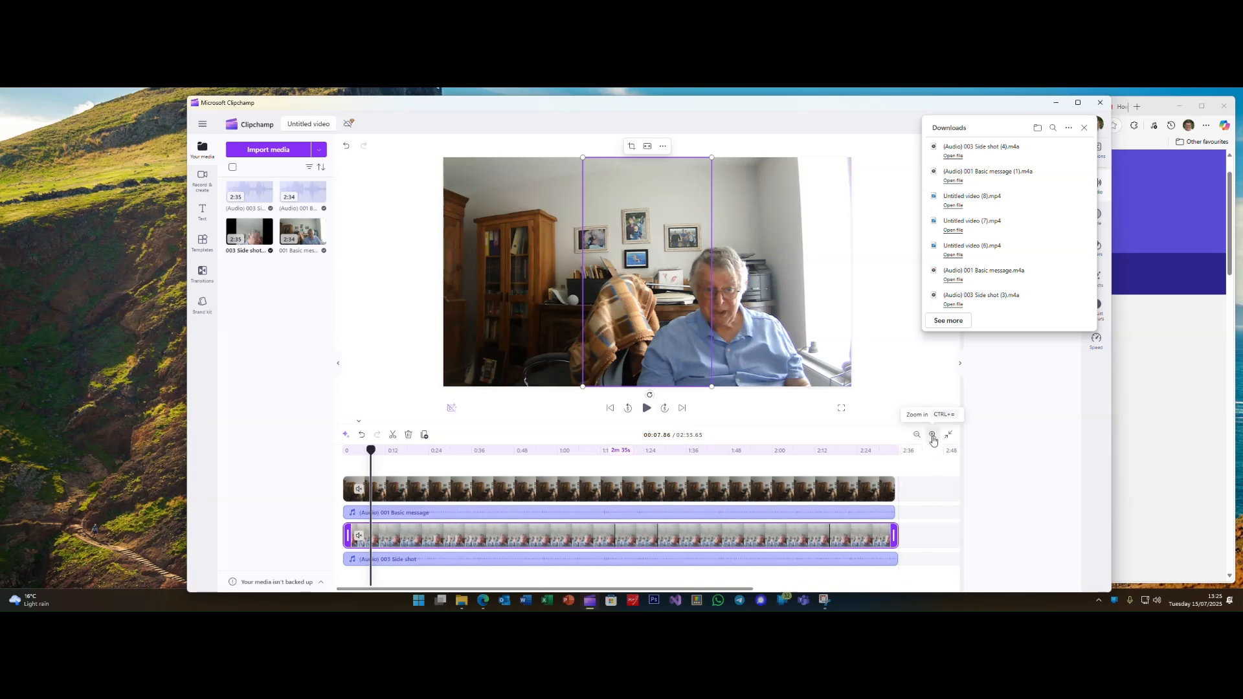
pyautogui.click(932, 437)
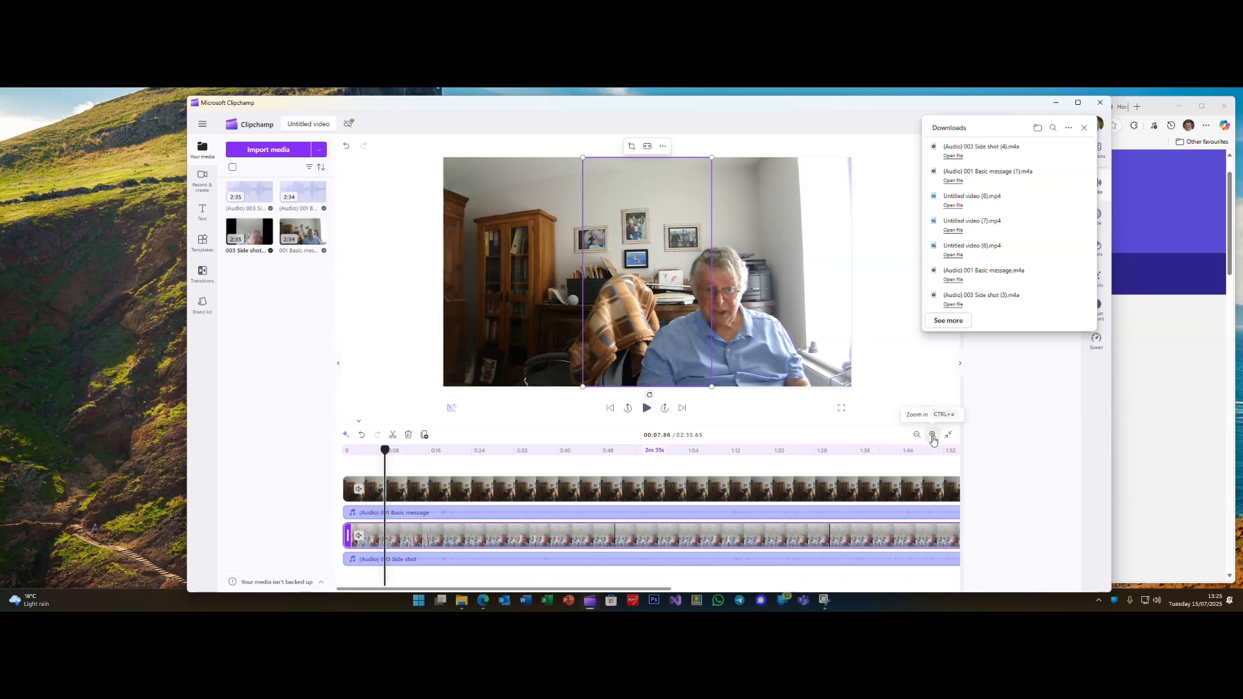
pyautogui.click(932, 435)
pyautogui.click(932, 435)
pyautogui.click(932, 435)
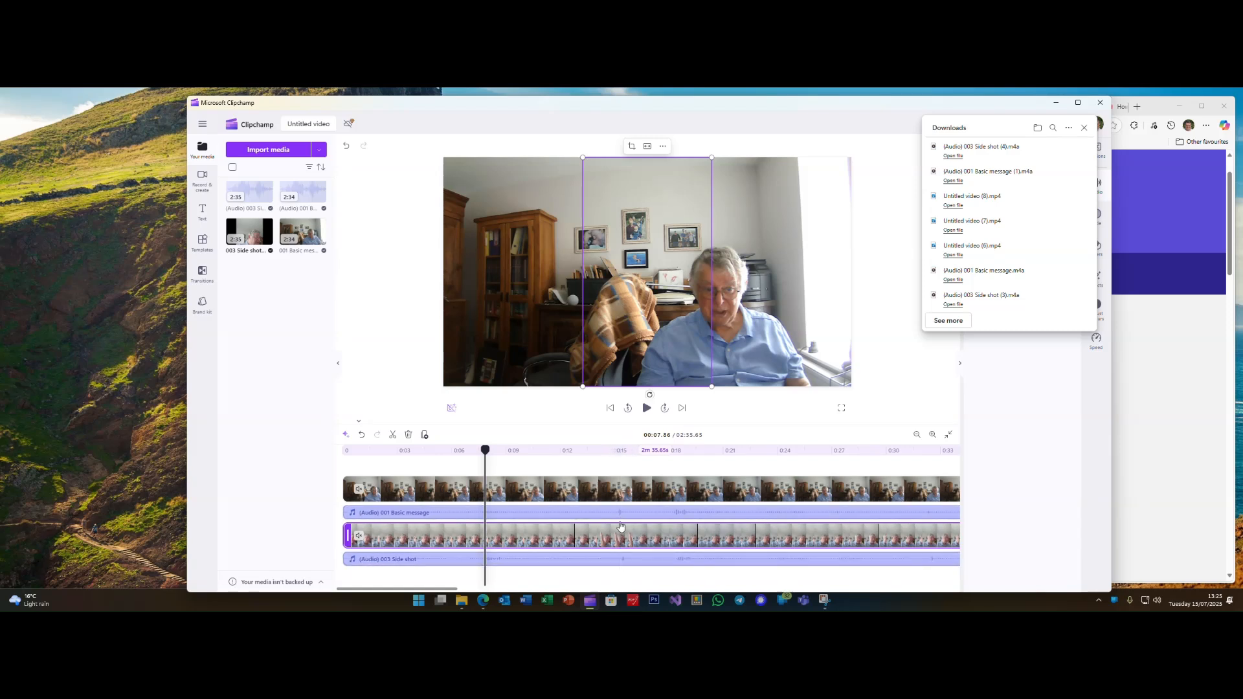
pyautogui.moveTo(486, 456); pyautogui.dragTo(604, 467)
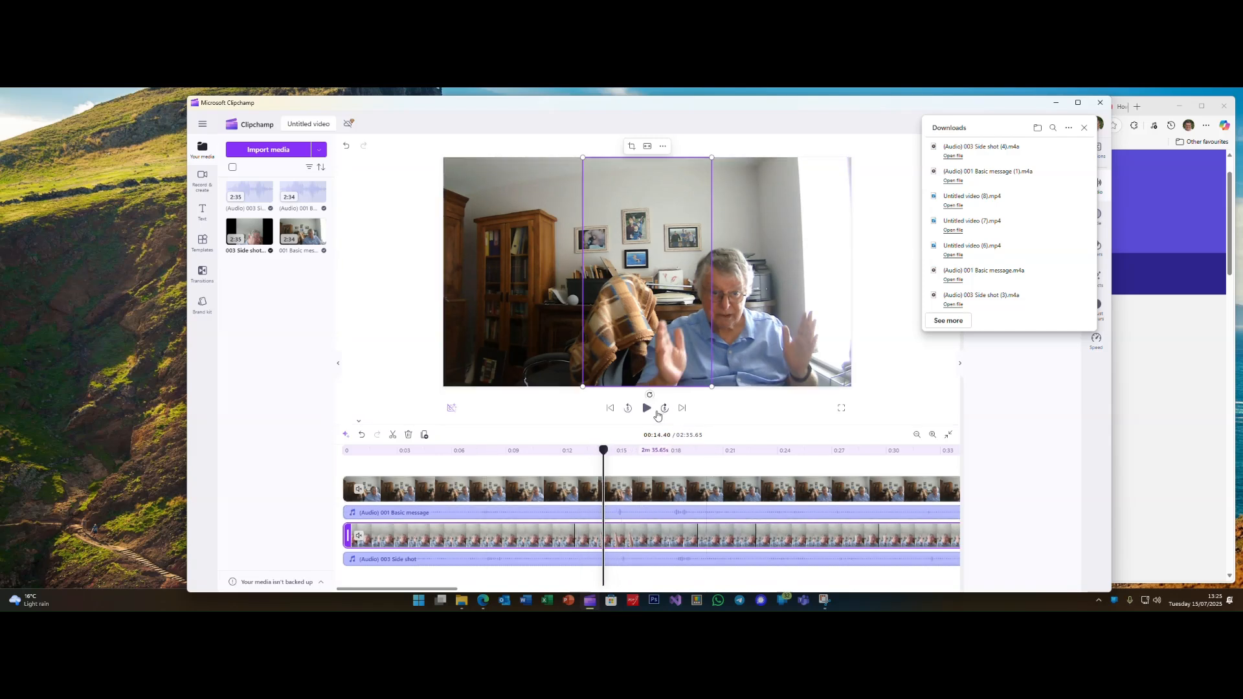
pyautogui.click(647, 409)
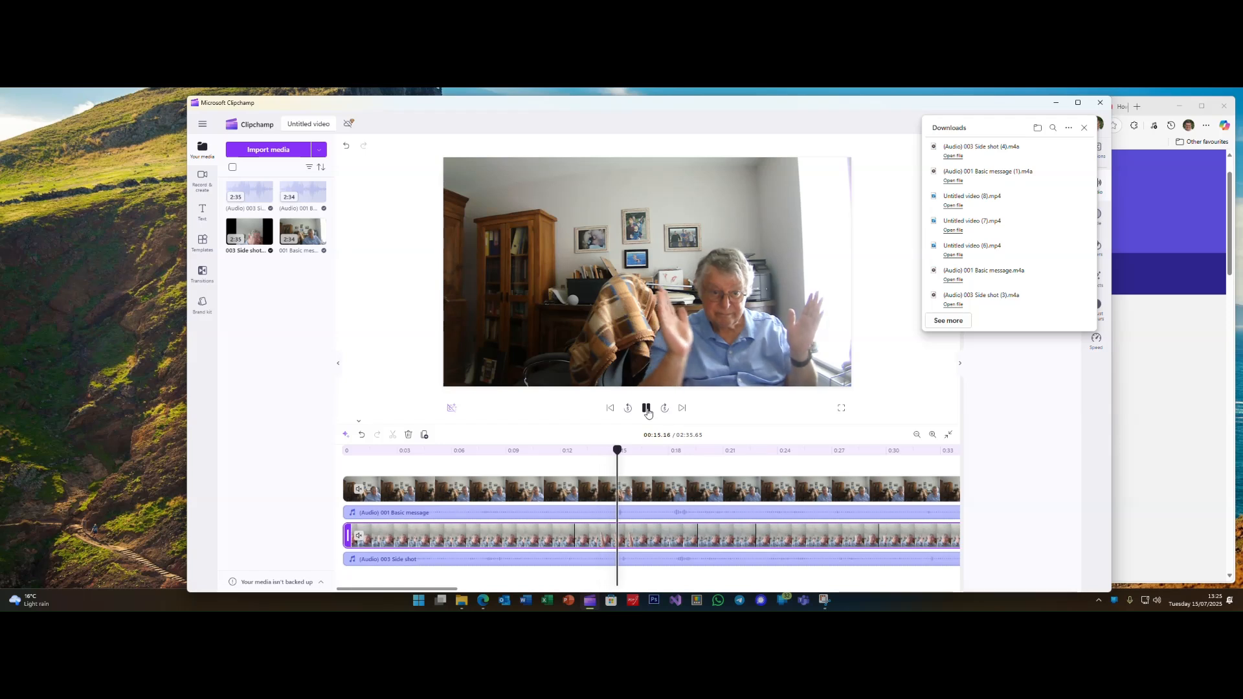
pyautogui.click(647, 409)
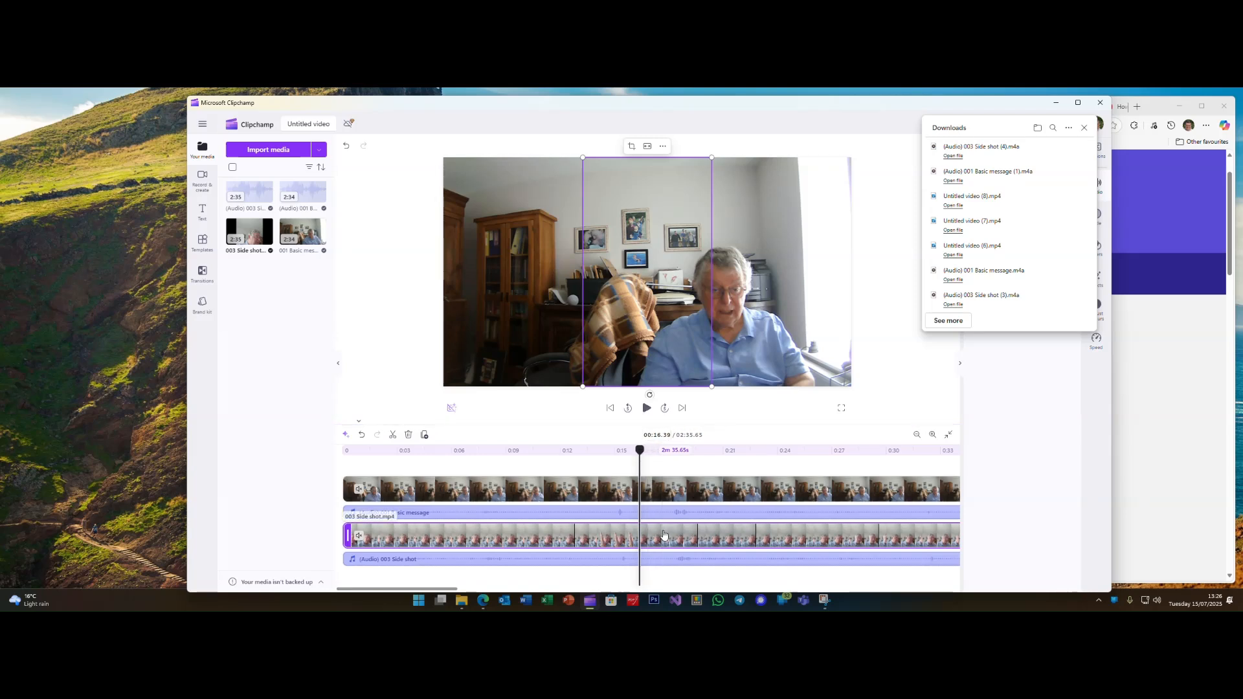
# Shift the 001 Basic message video and its detached audio together slightly later to match the side shot's clap, and play that section.
pyautogui.click(507, 498)
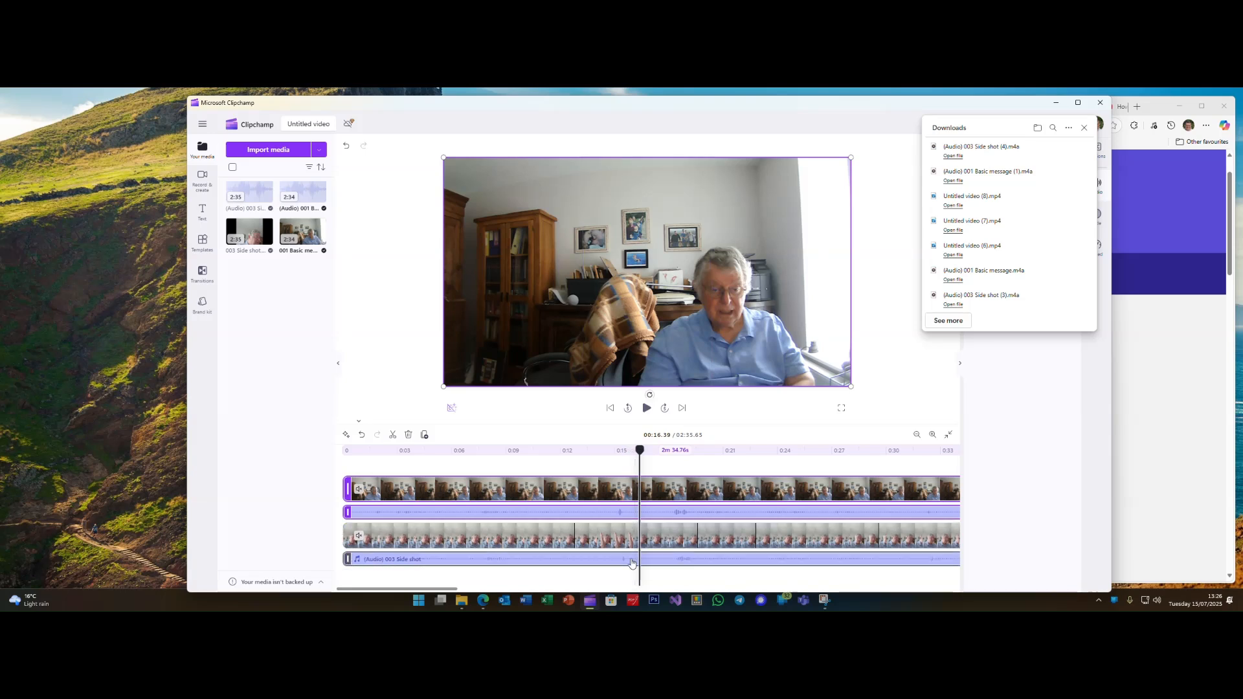
pyautogui.moveTo(639, 461); pyautogui.dragTo(625, 458)
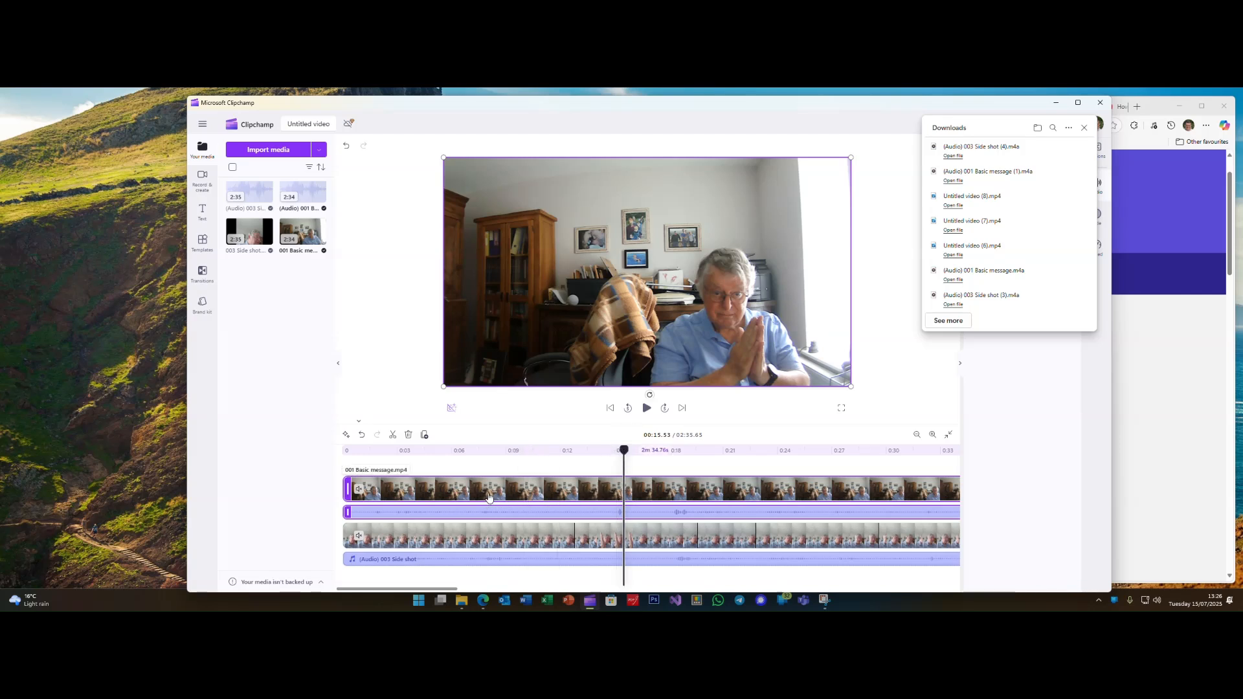
pyautogui.moveTo(488, 498); pyautogui.dragTo(496, 500)
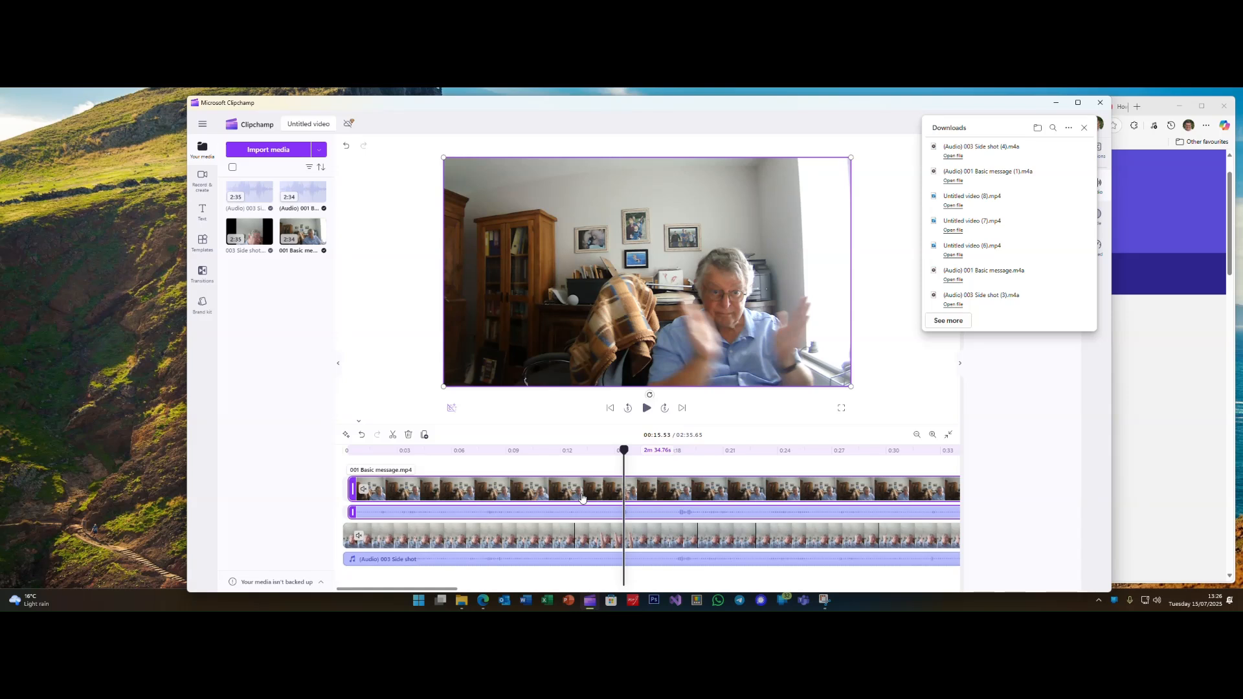
pyautogui.moveTo(581, 497); pyautogui.dragTo(584, 497)
pyautogui.moveTo(623, 450); pyautogui.dragTo(616, 453)
pyautogui.click(646, 409)
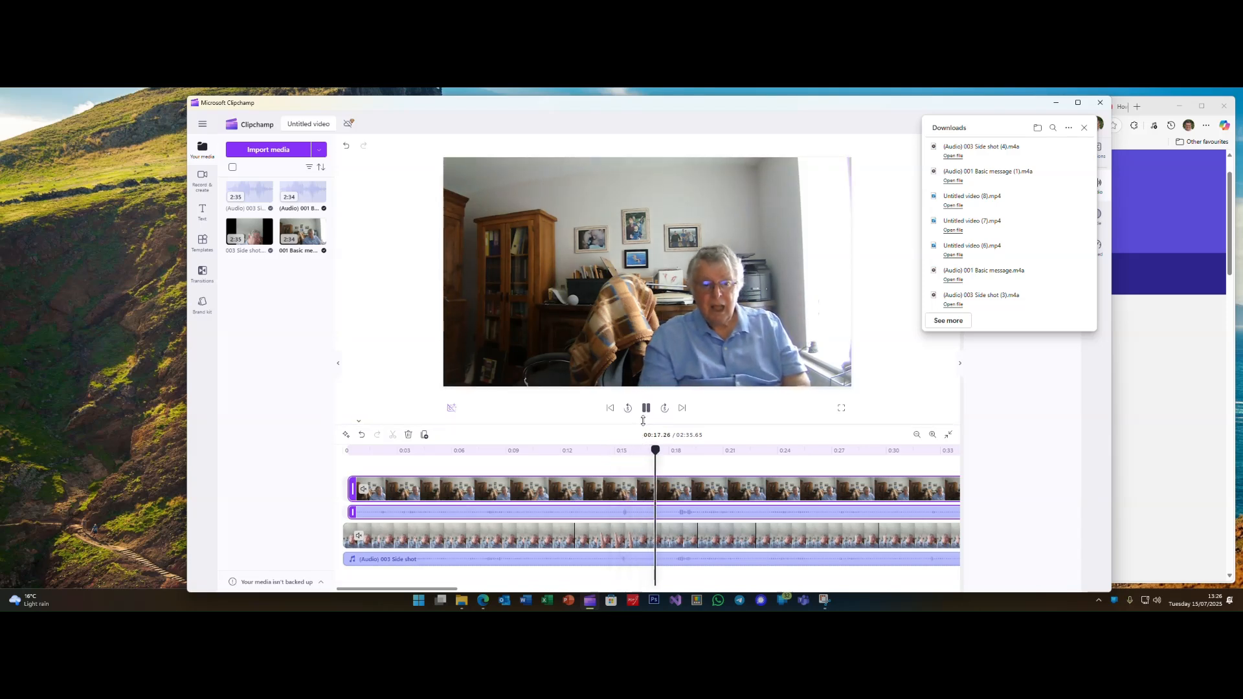
pyautogui.click(646, 412)
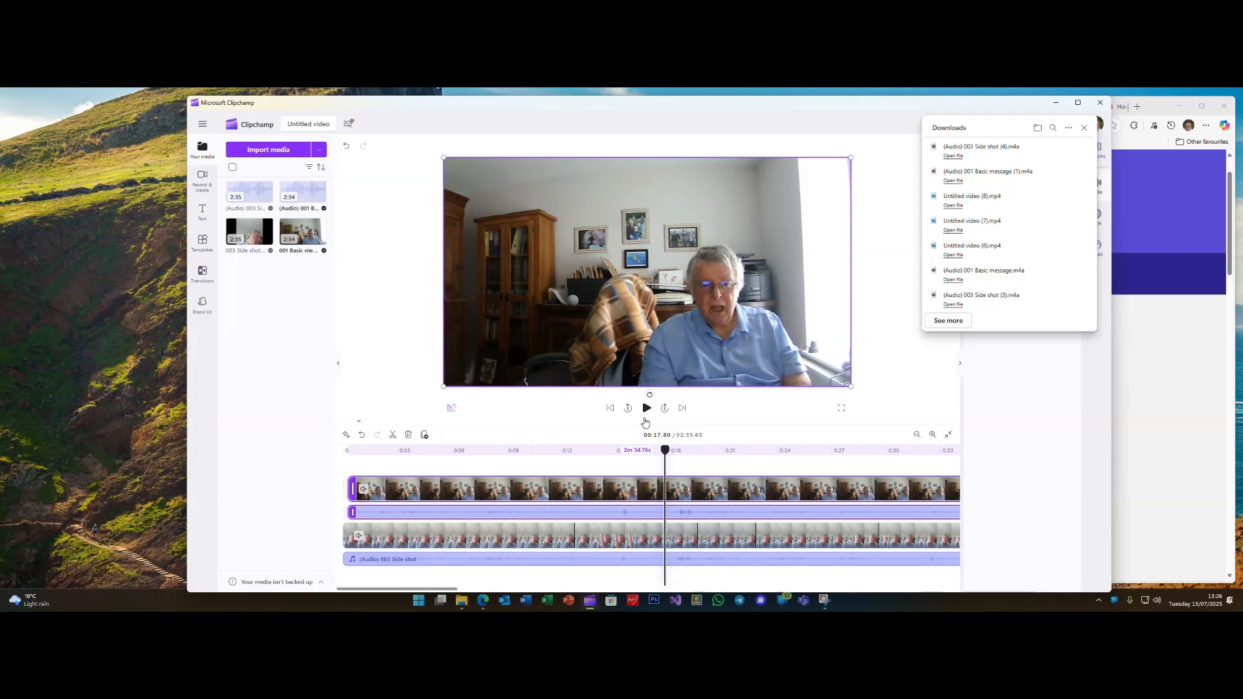
# Nudge the 001 Basic message video and audio pair slightly earlier for closer sync, and replay the clap from about 14.8 seconds.
pyautogui.moveTo(665, 451); pyautogui.dragTo(625, 459)
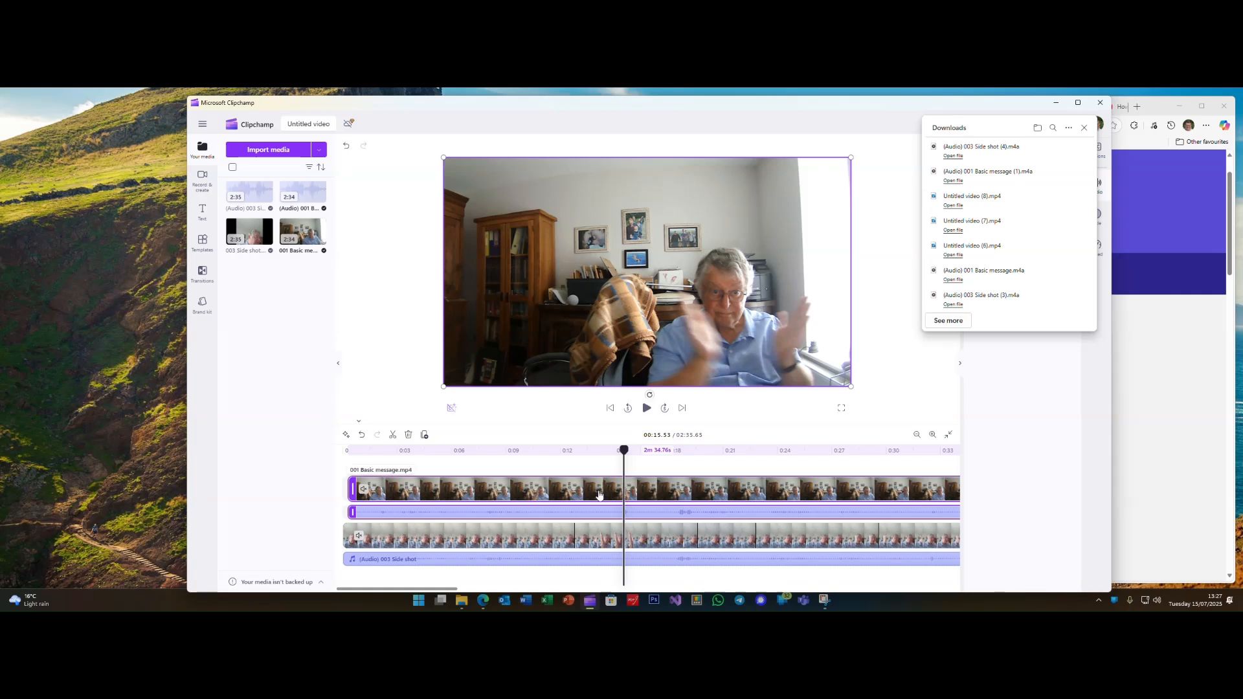
pyautogui.moveTo(600, 496); pyautogui.dragTo(599, 496)
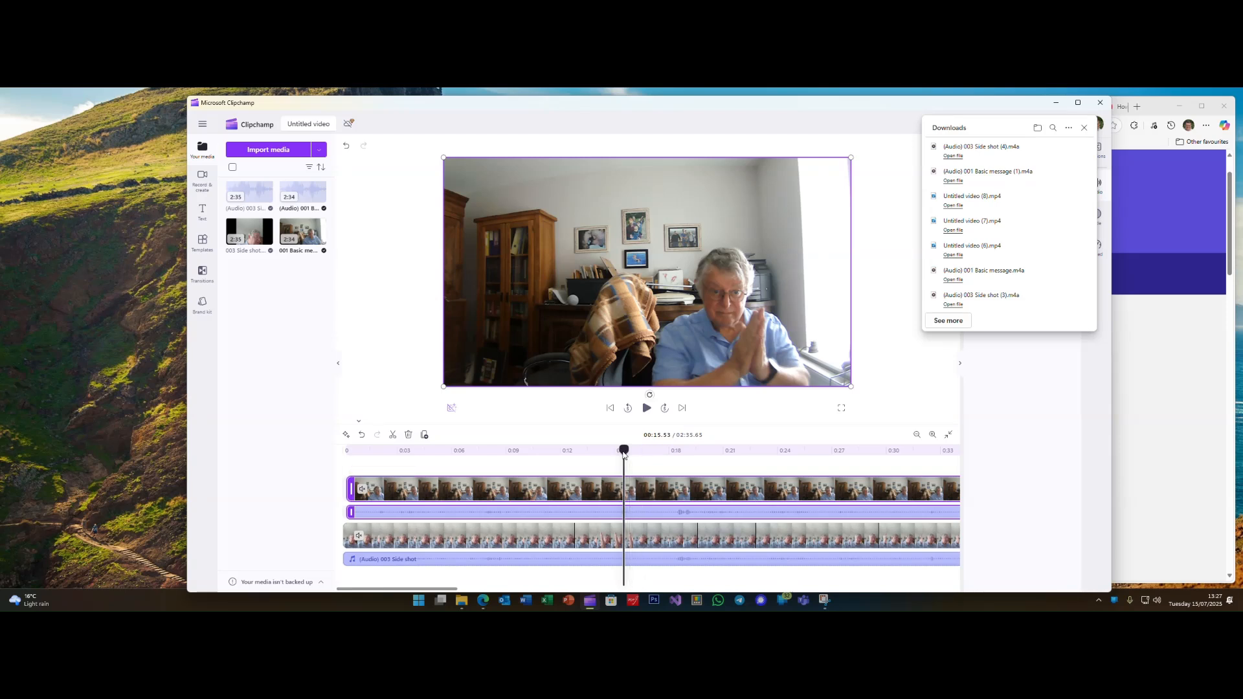
pyautogui.moveTo(623, 450); pyautogui.dragTo(611, 451)
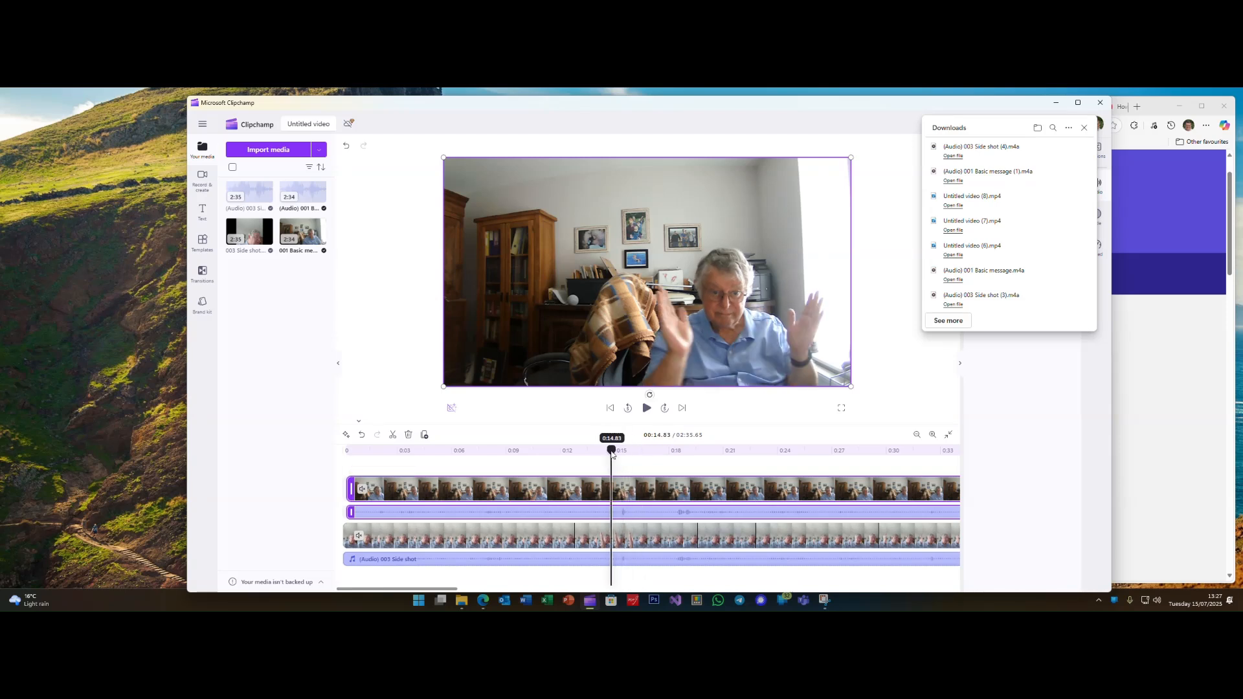
pyautogui.click(647, 410)
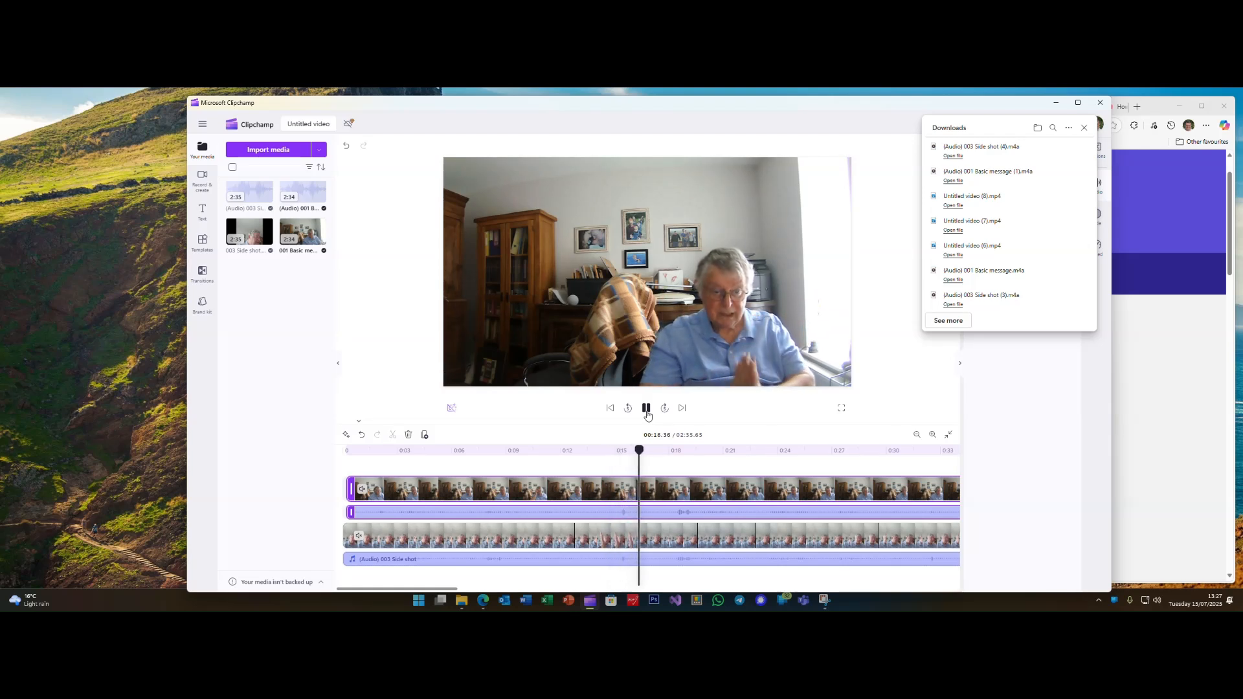
pyautogui.click(647, 408)
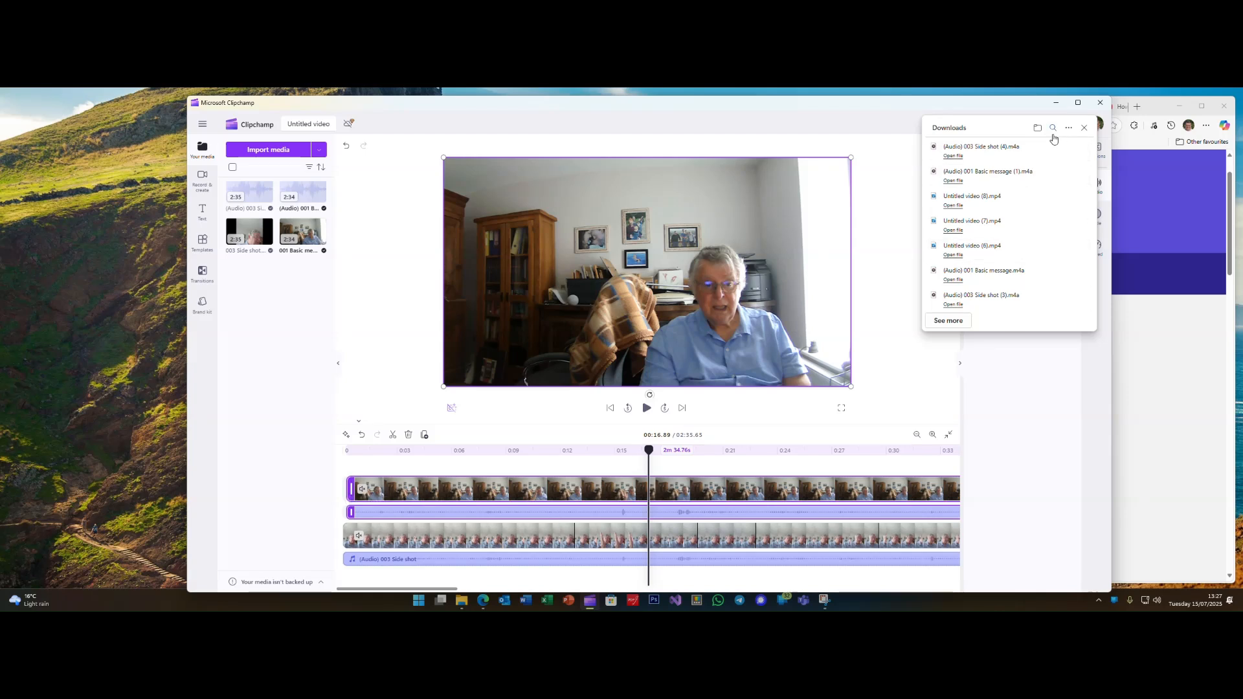
pyautogui.click(1085, 129)
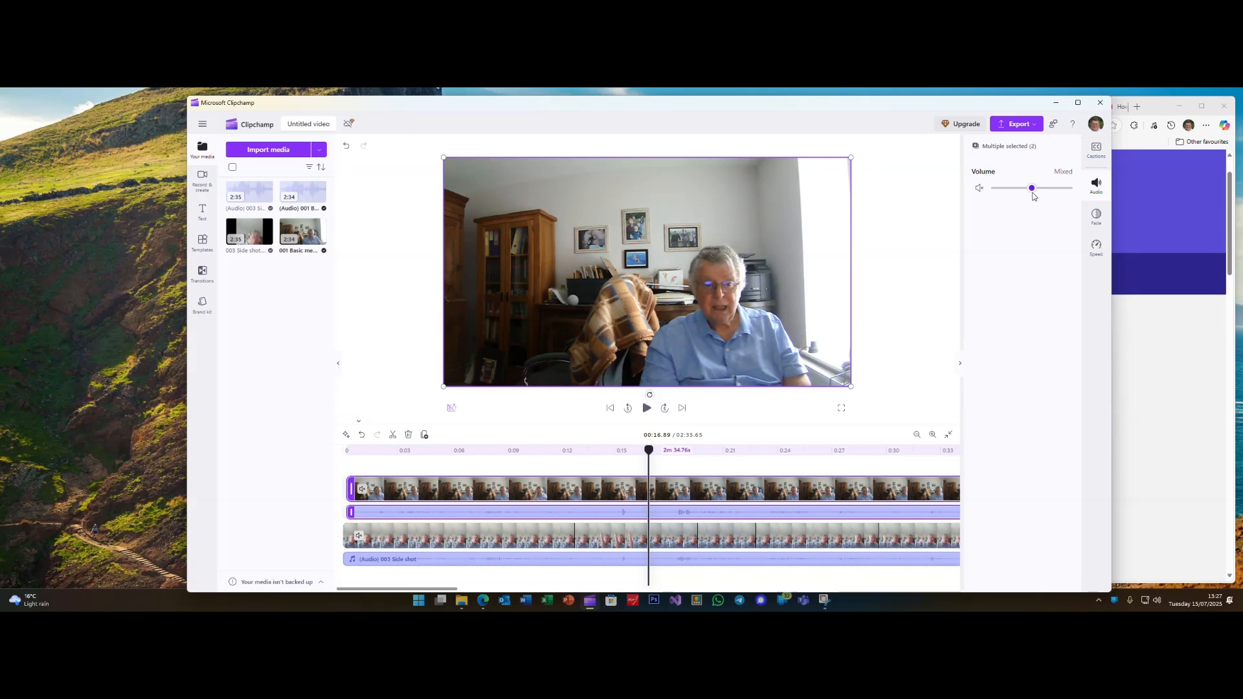
# Set the 001 Basic message video and its detached audio to 0% volume, and play from about 6.6 to 7.8 seconds.
pyautogui.moveTo(1032, 193); pyautogui.dragTo(975, 194)
pyautogui.moveTo(650, 455); pyautogui.dragTo(463, 470)
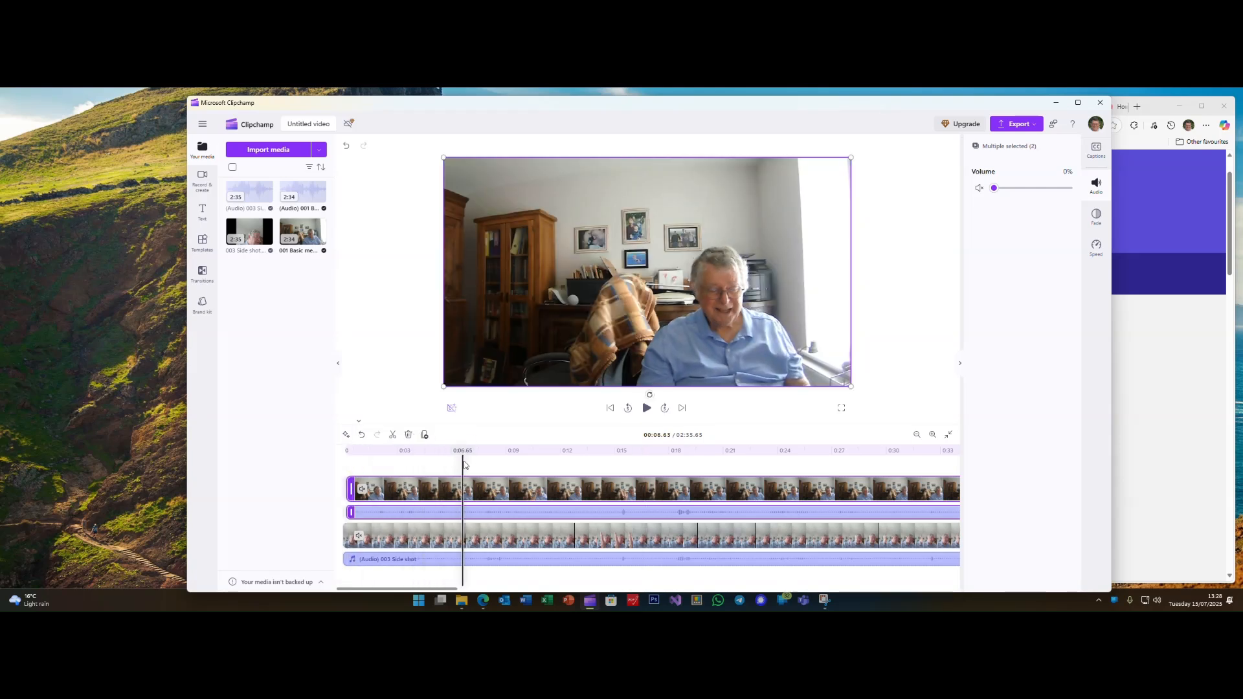
pyautogui.click(647, 409)
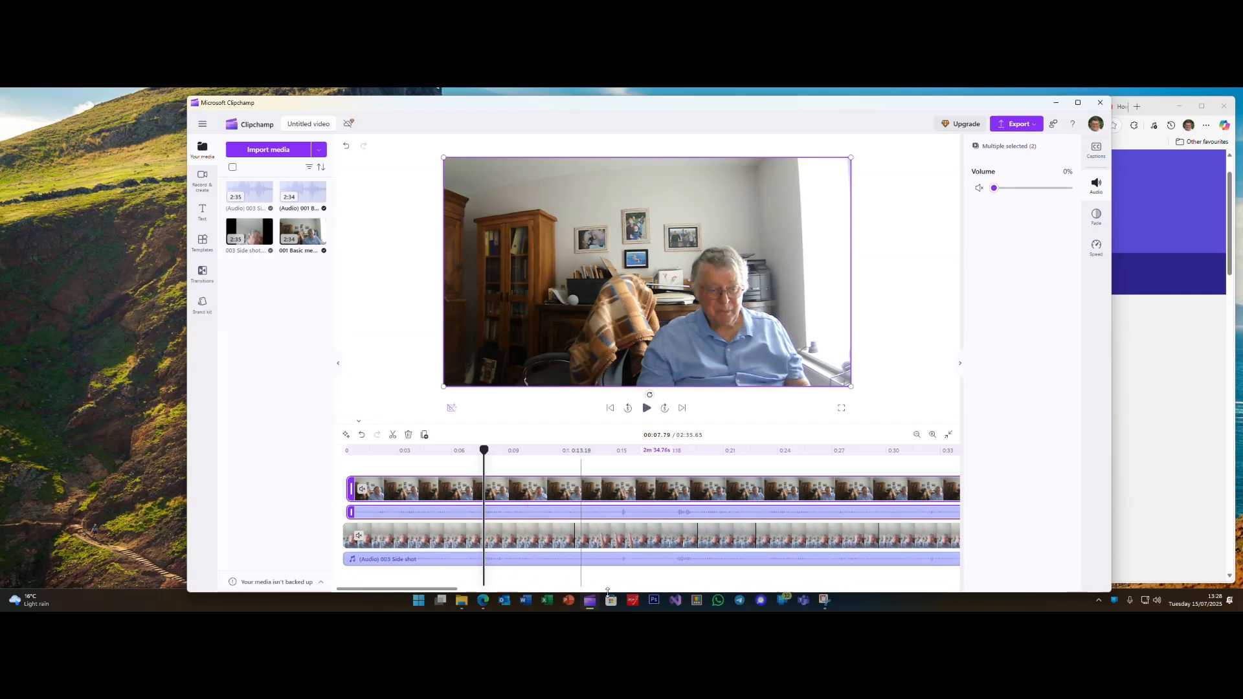
pyautogui.press('s')
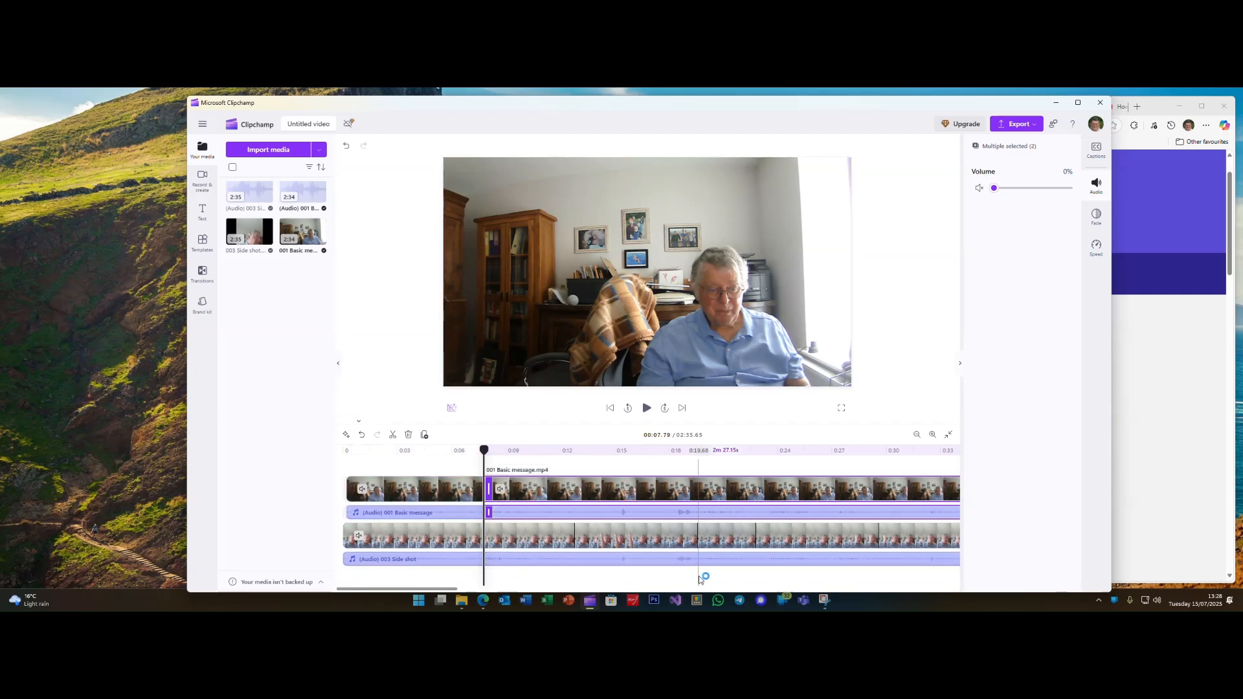
pyautogui.click(698, 577)
pyautogui.hotkey('ctrl', 'z')
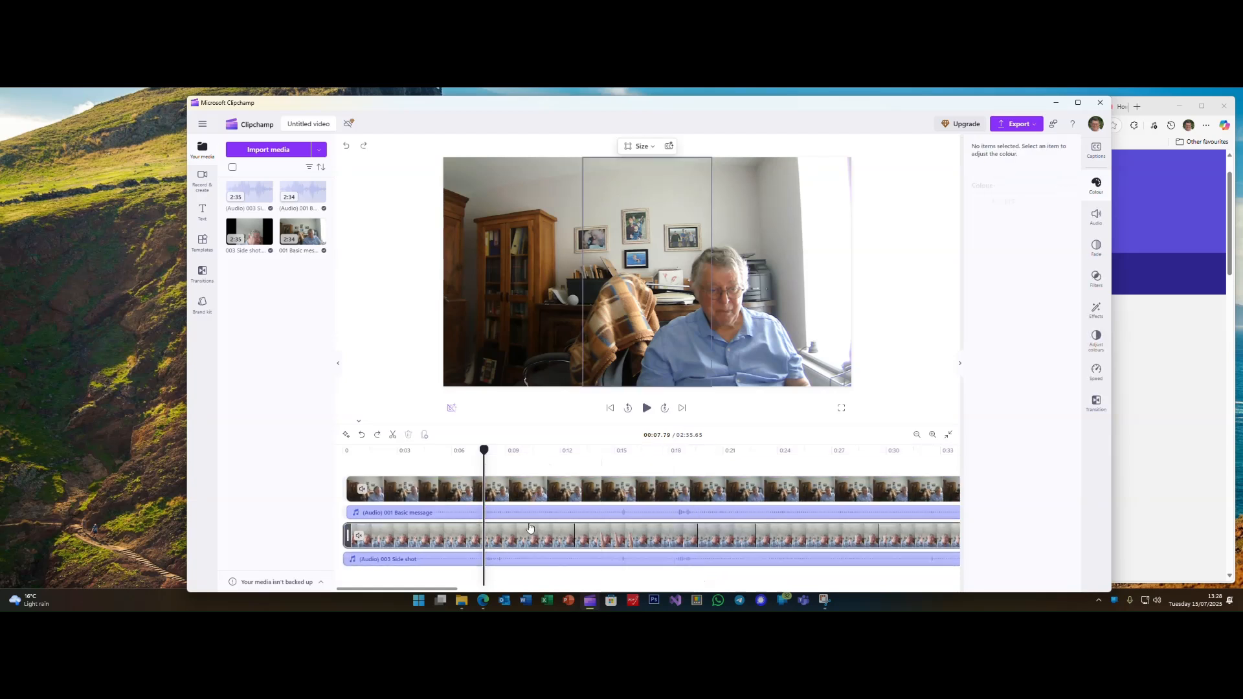
# Split both video clips and both detached audio tracks together at about 7.8 seconds.
pyautogui.keyDown('shift'); pyautogui.click(419, 515); pyautogui.keyUp('shift')
pyautogui.keyDown('shift'); pyautogui.click(417, 536); pyautogui.keyUp('shift')
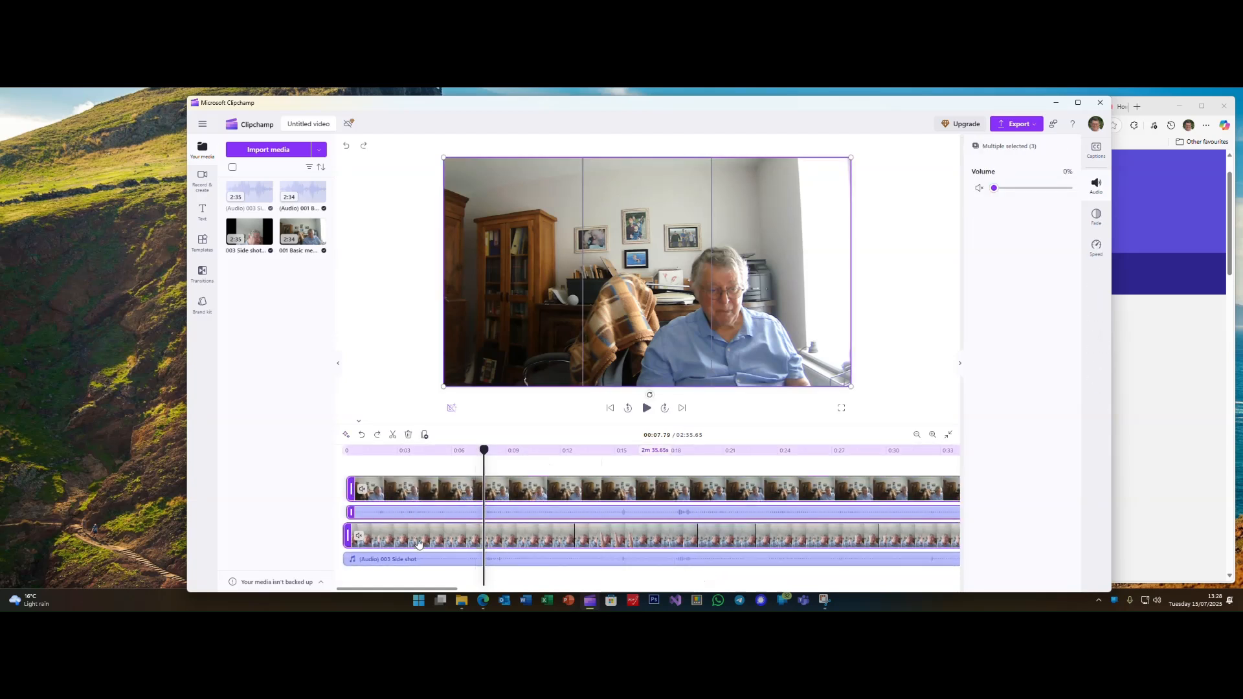
pyautogui.keyDown('shift'); pyautogui.click(417, 559); pyautogui.keyUp('shift')
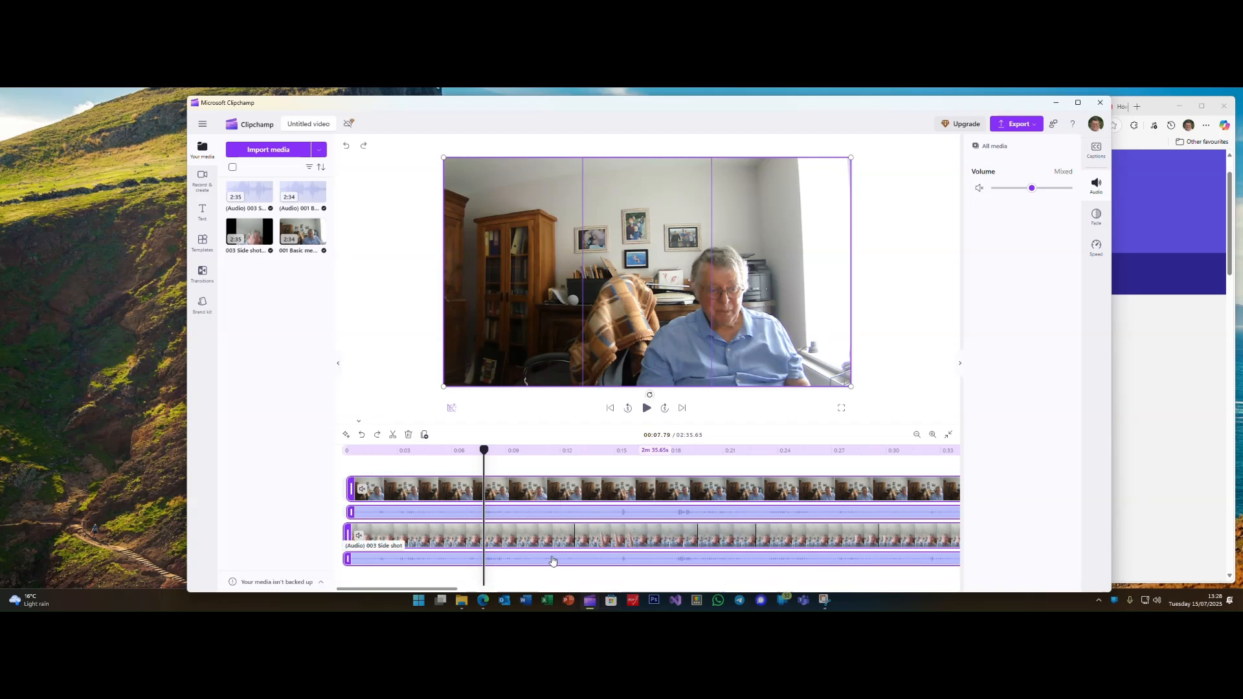
pyautogui.press('s')
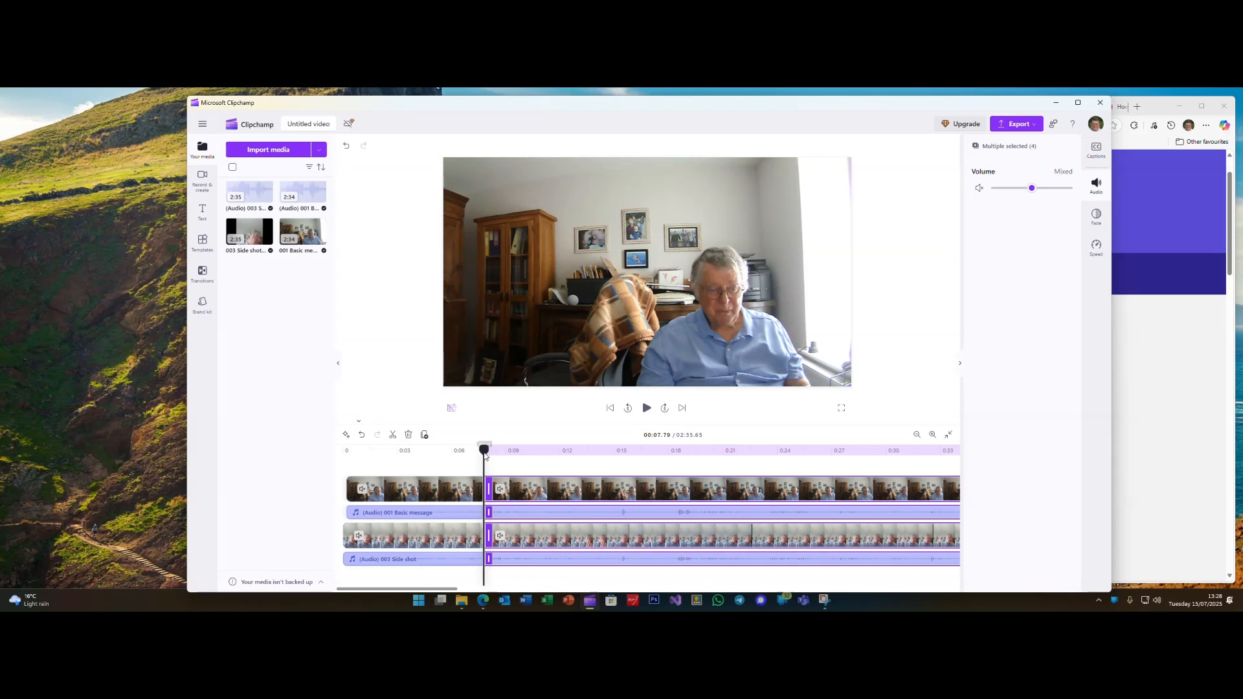
# Preview the section after the hand clap and split all four tracks at about 16.5 seconds.
pyautogui.moveTo(486, 455); pyautogui.dragTo(633, 450)
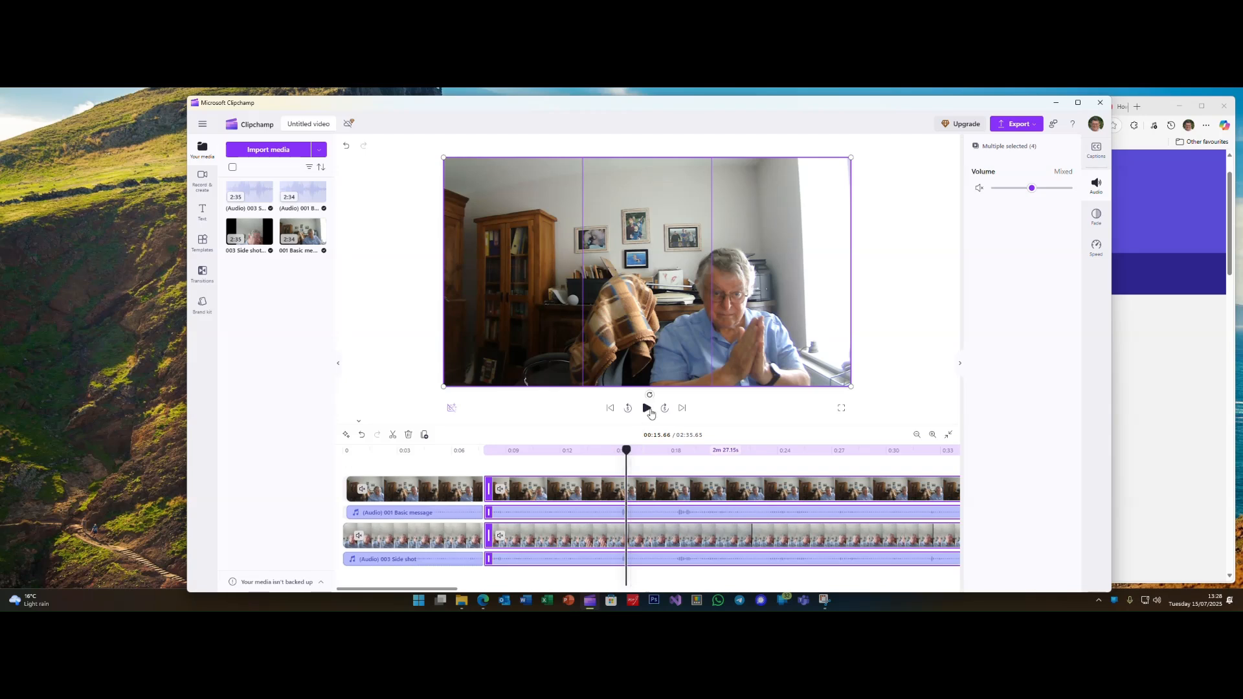
pyautogui.click(647, 408)
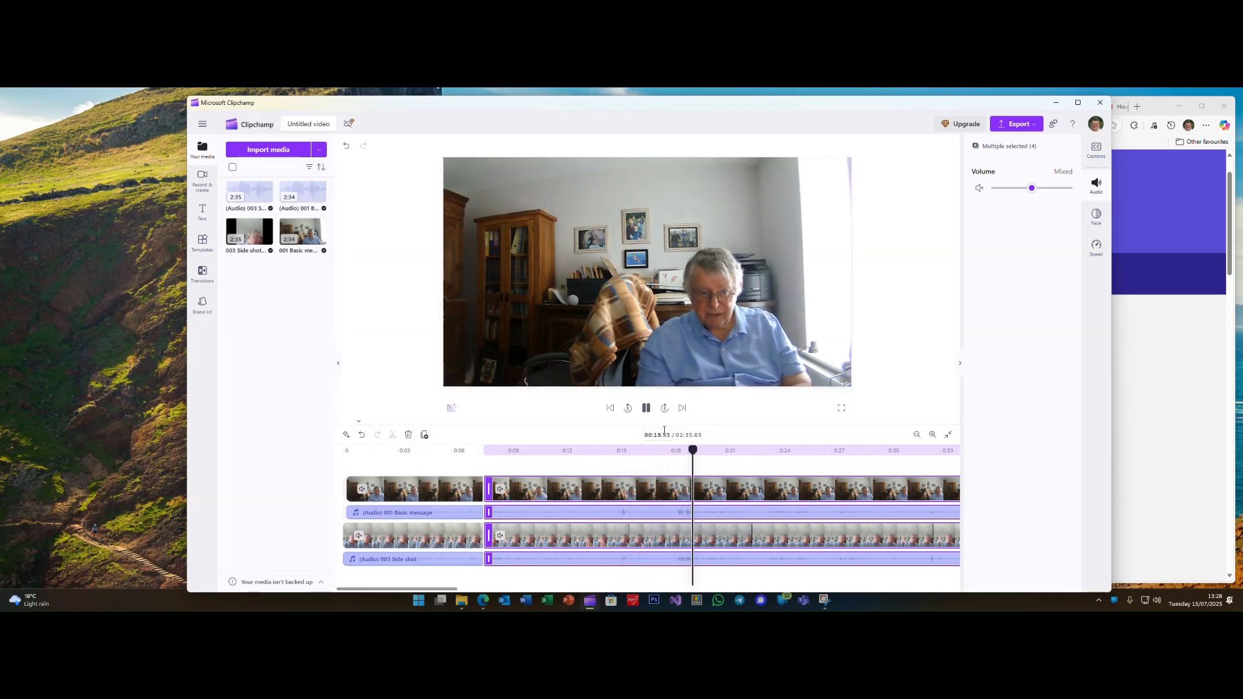
pyautogui.click(647, 408)
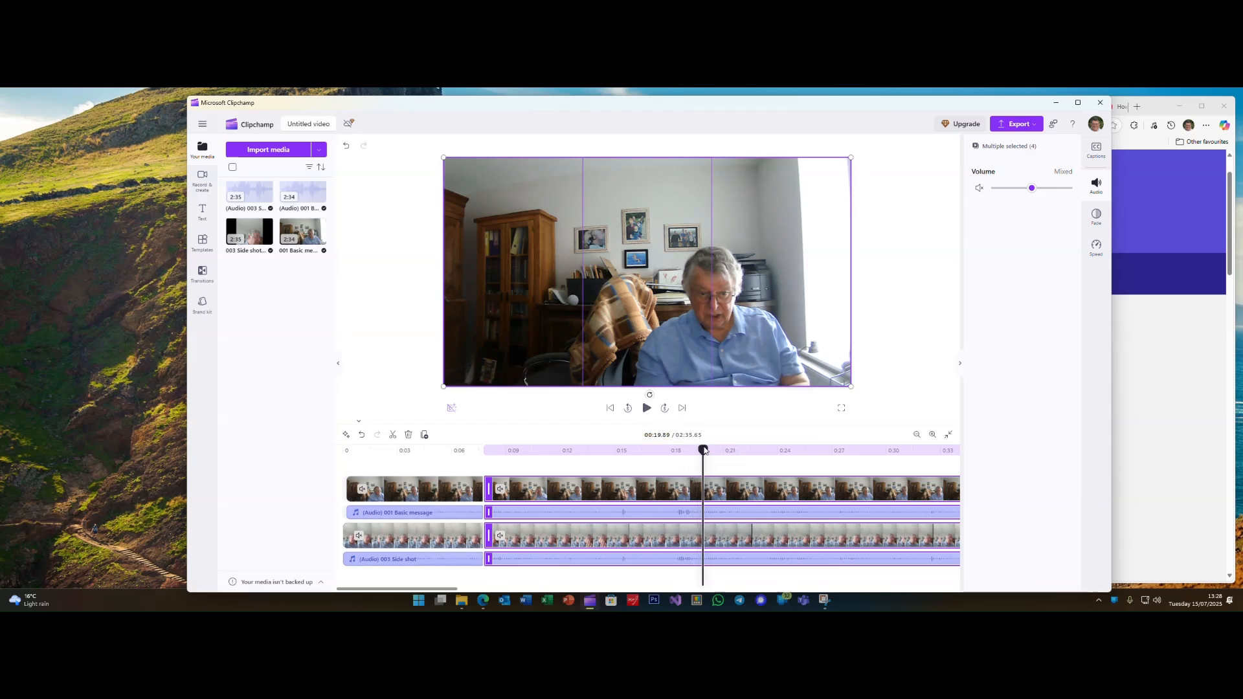
pyautogui.moveTo(697, 452); pyautogui.dragTo(642, 451)
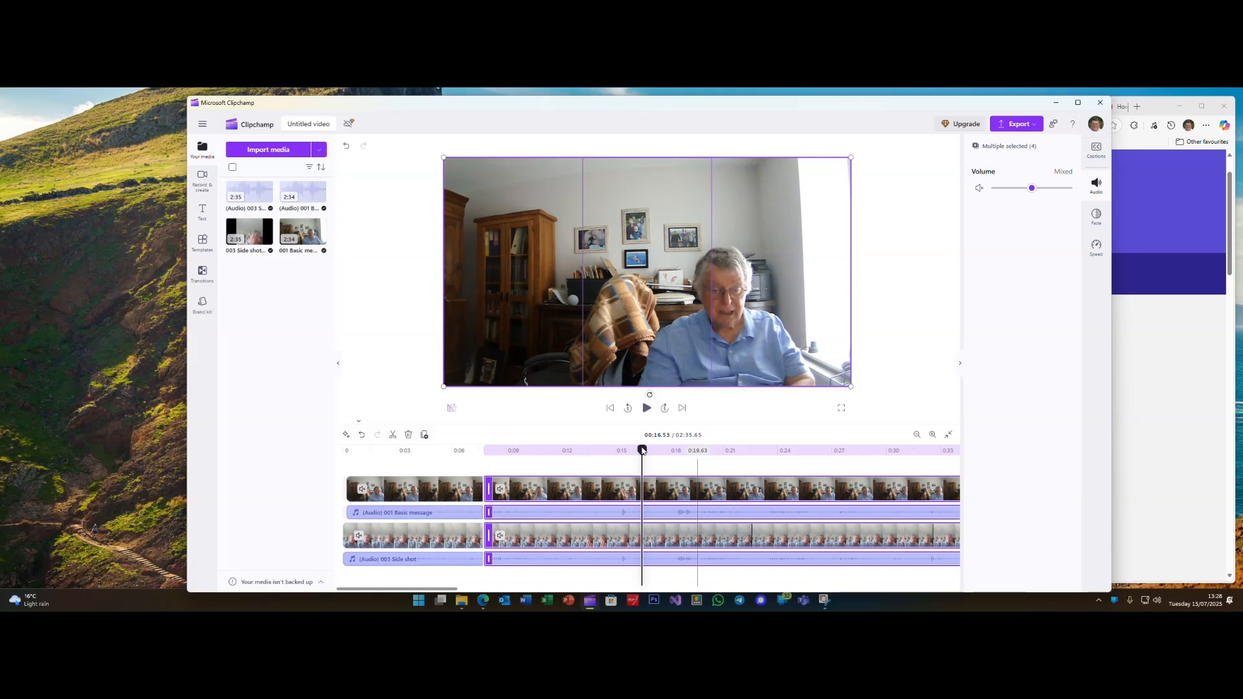
pyautogui.press('s')
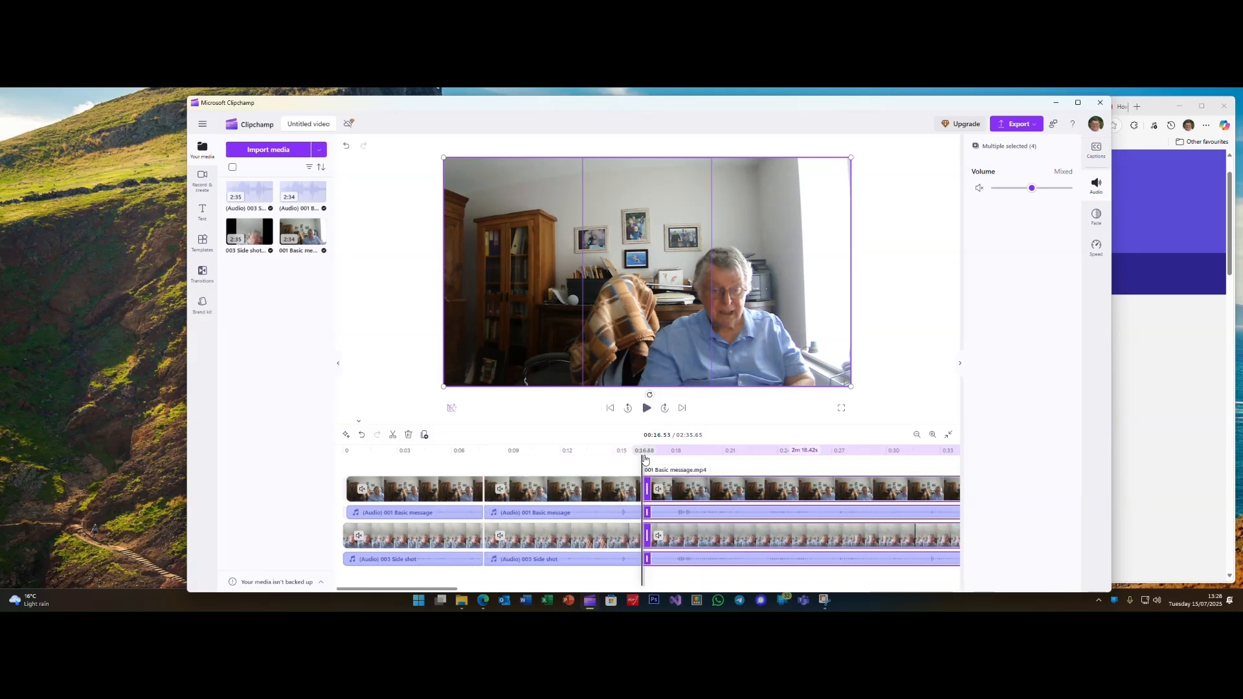
# Play further along the timeline and split all four tracks at 26.8 seconds.
pyautogui.moveTo(643, 452); pyautogui.dragTo(803, 452)
pyautogui.click(647, 409)
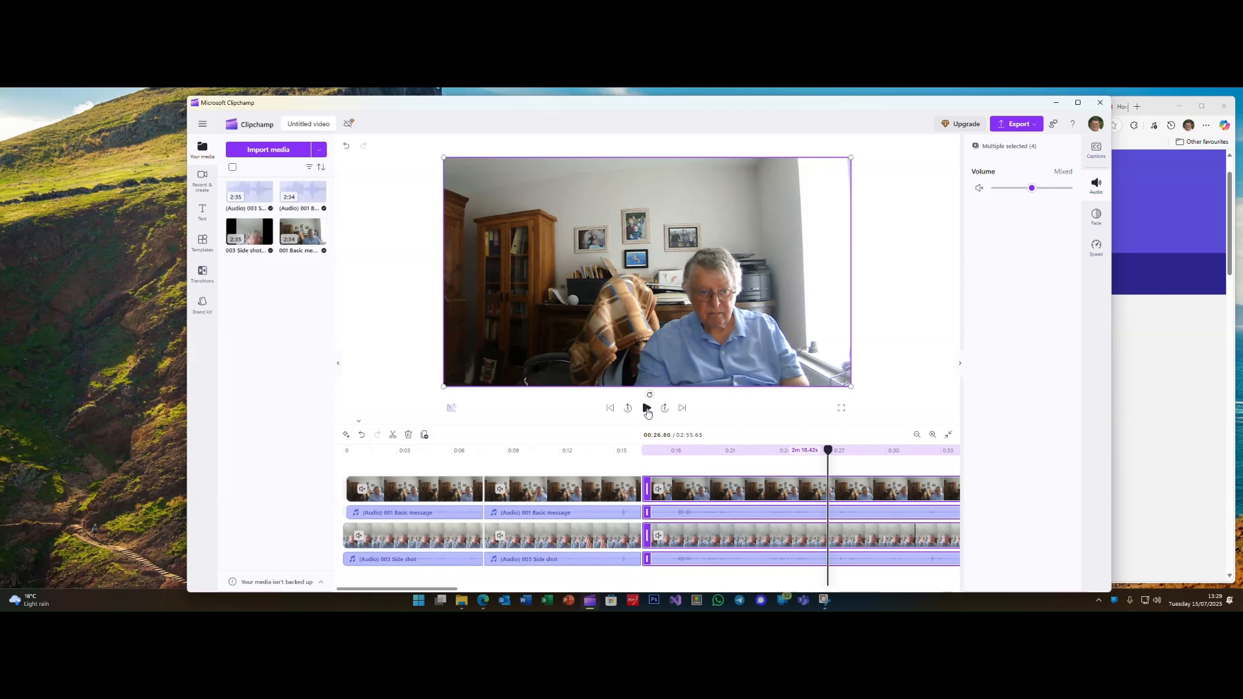
pyautogui.press('s')
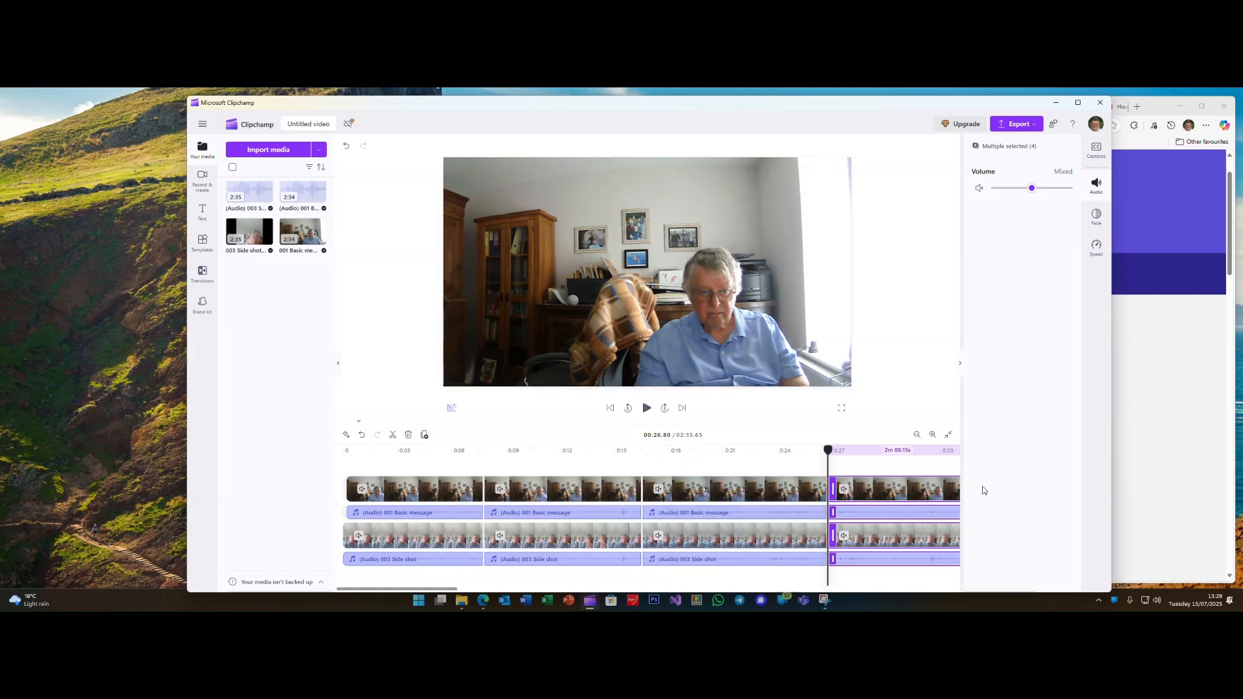
# Preview the timeline from about 35 seconds and split all four tracks at 47.1 seconds.
pyautogui.click(917, 435)
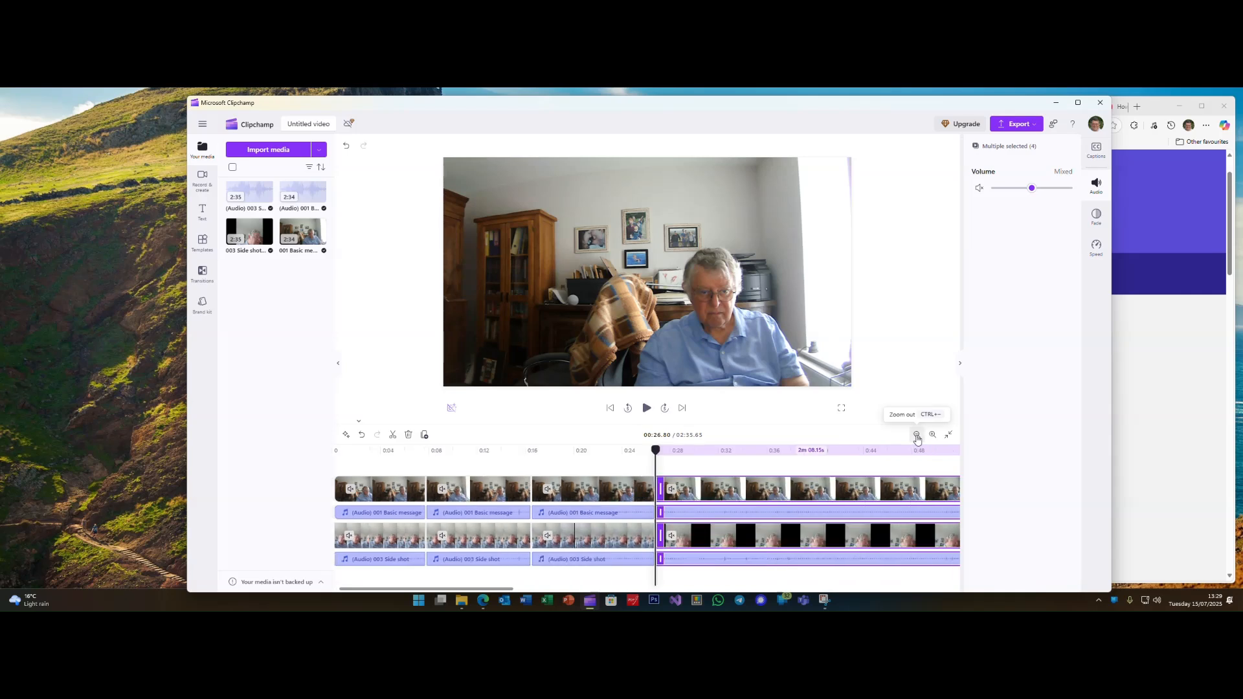
pyautogui.click(917, 436)
pyautogui.click(917, 436)
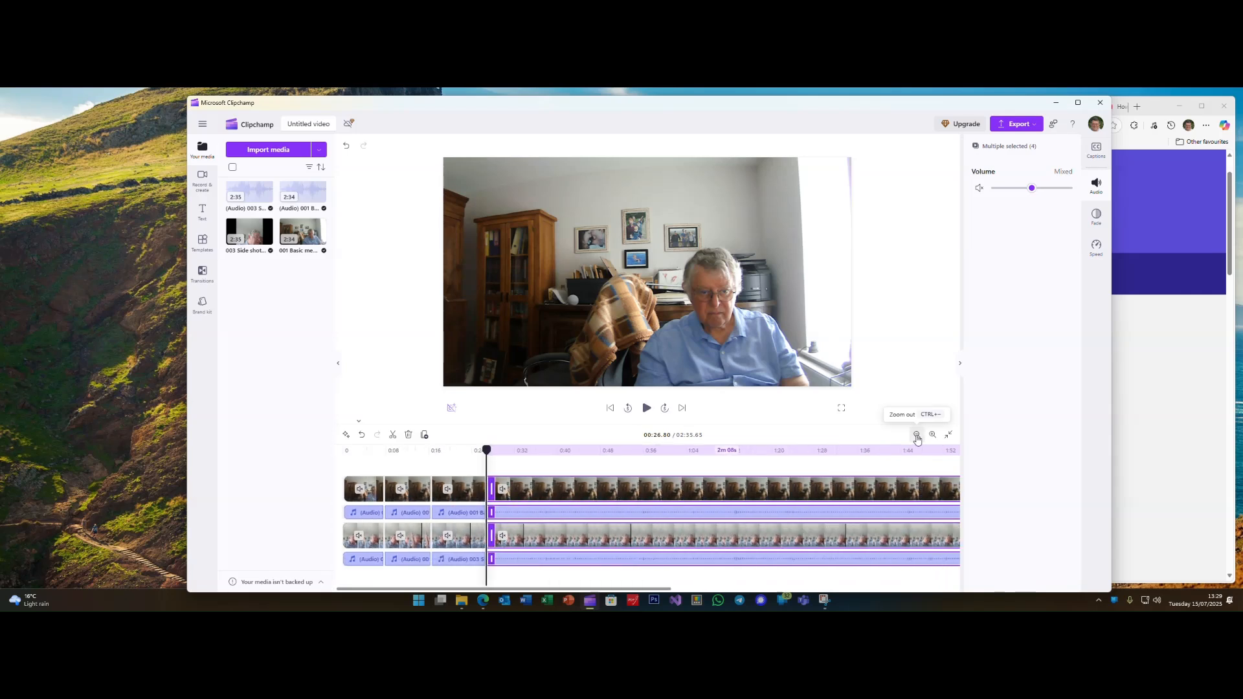
pyautogui.click(917, 436)
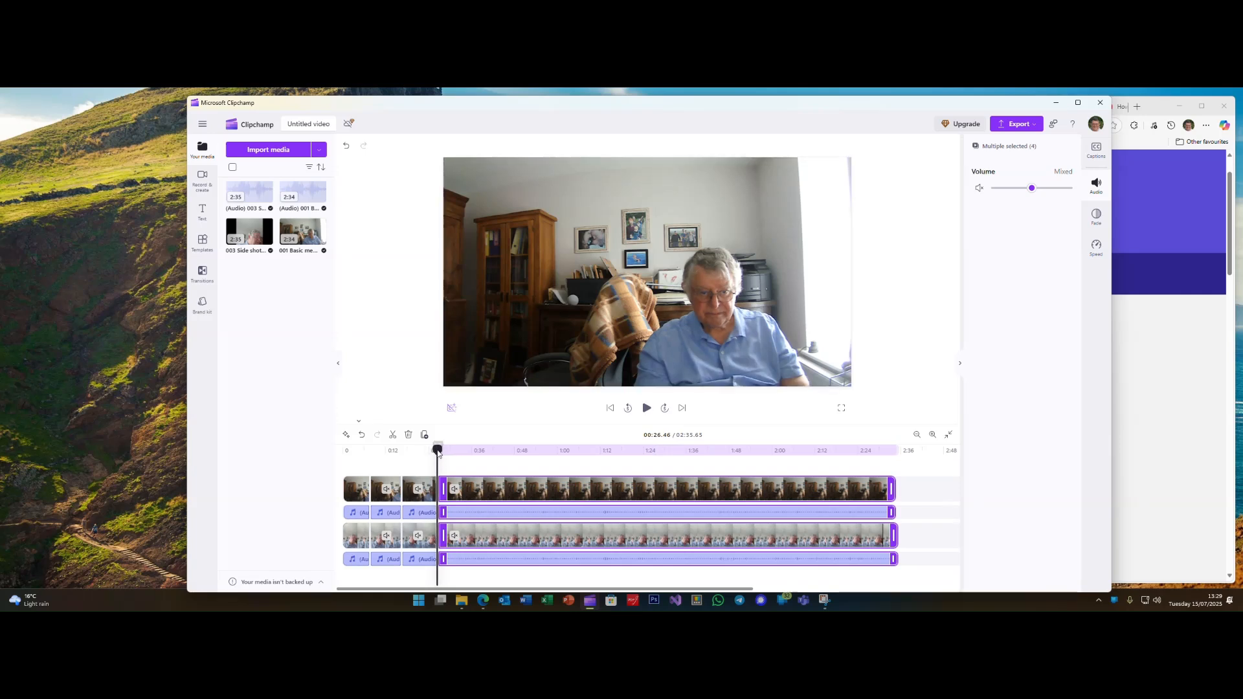
pyautogui.moveTo(440, 452); pyautogui.dragTo(485, 453)
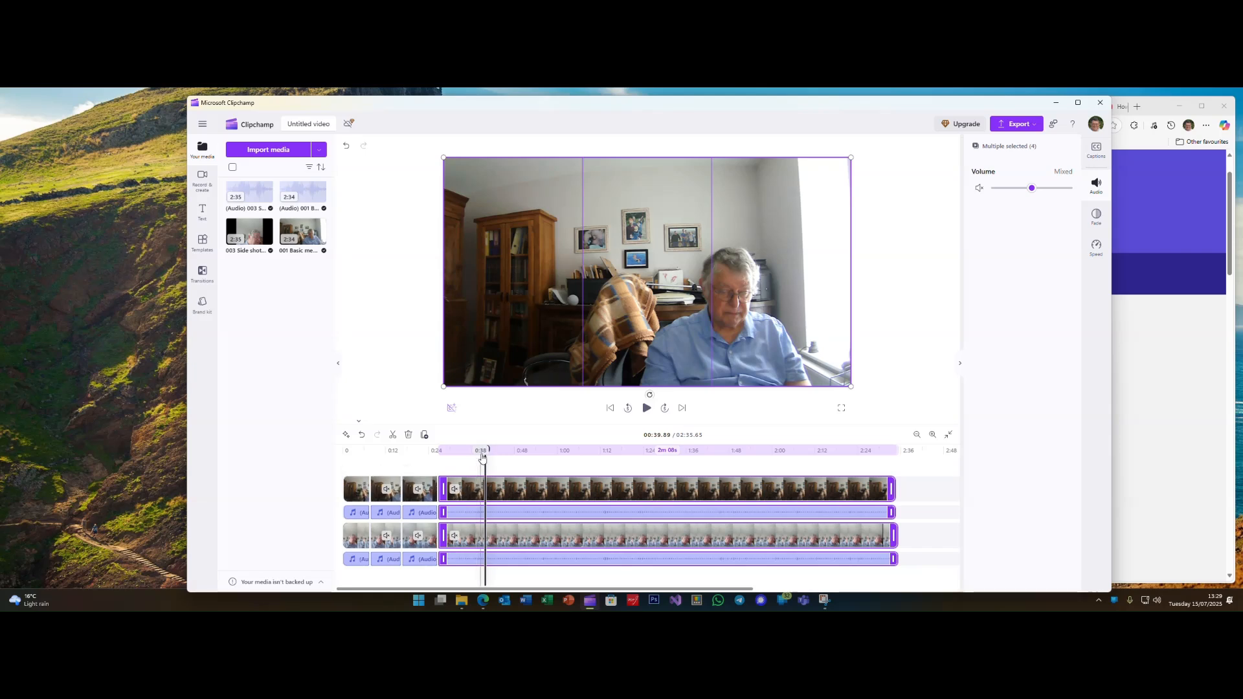
pyautogui.moveTo(482, 457); pyautogui.dragTo(471, 457)
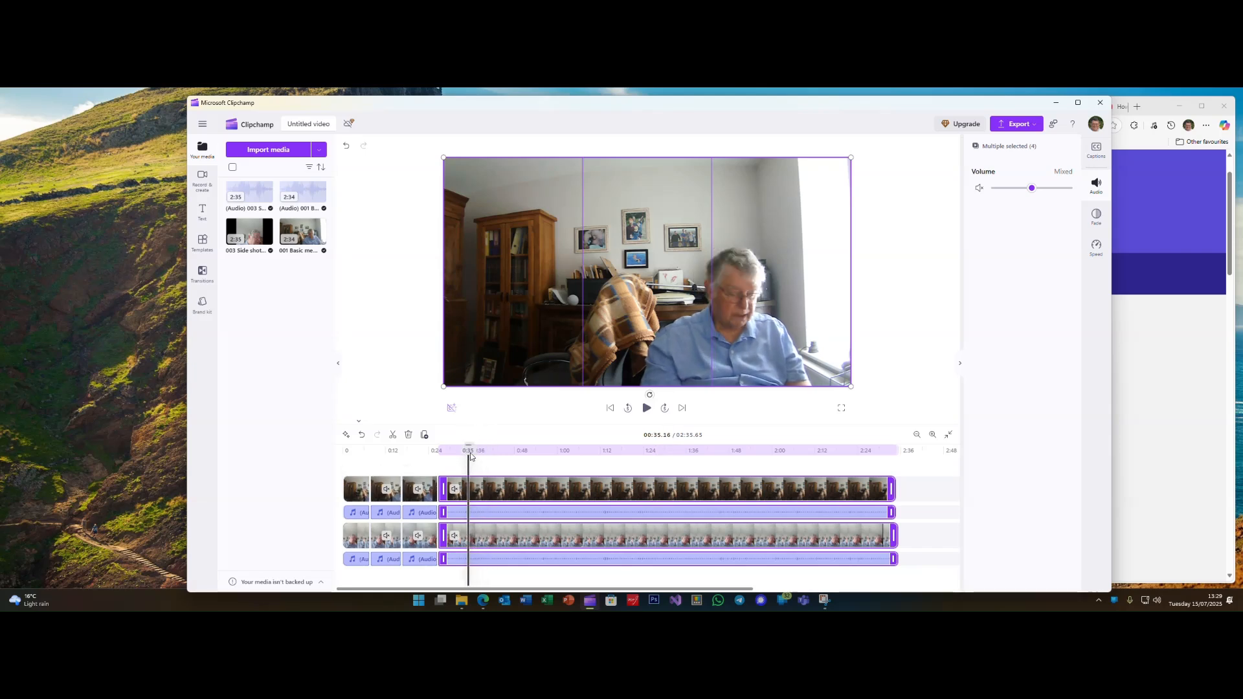
pyautogui.click(646, 410)
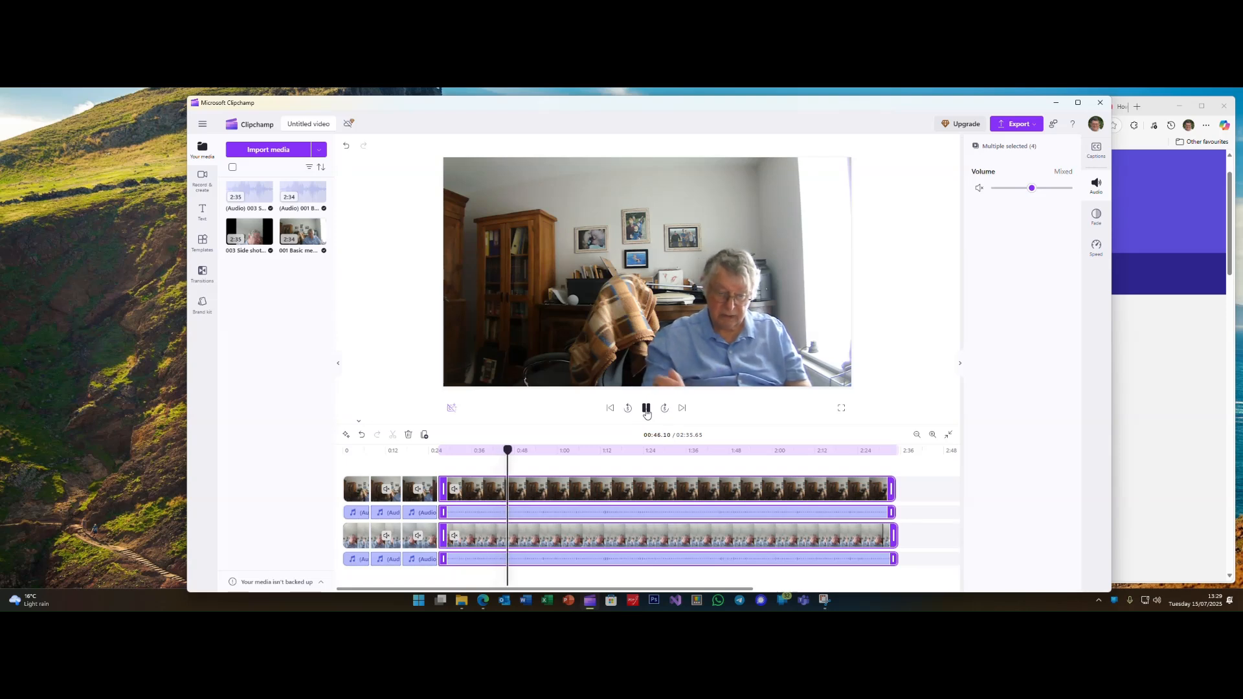
pyautogui.click(646, 409)
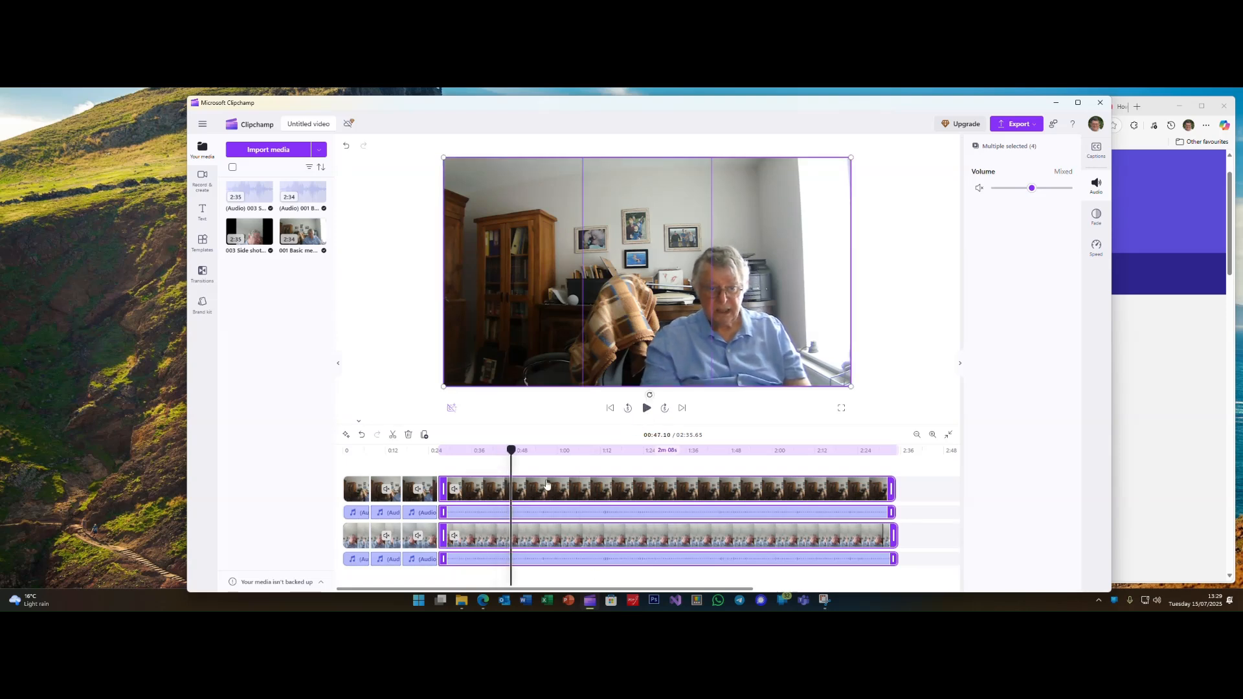
pyautogui.press('s')
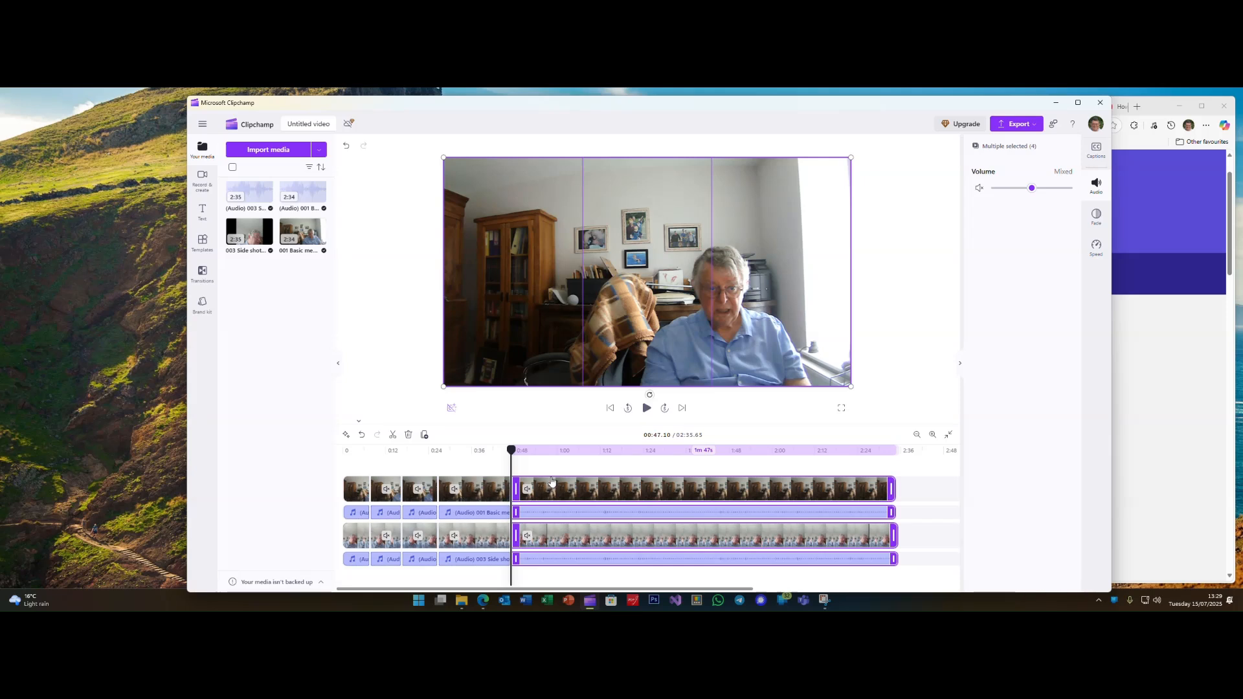
# Preview the footage around 1:22 and split all four tracks at about 1:21.6.
pyautogui.moveTo(511, 452); pyautogui.dragTo(639, 461)
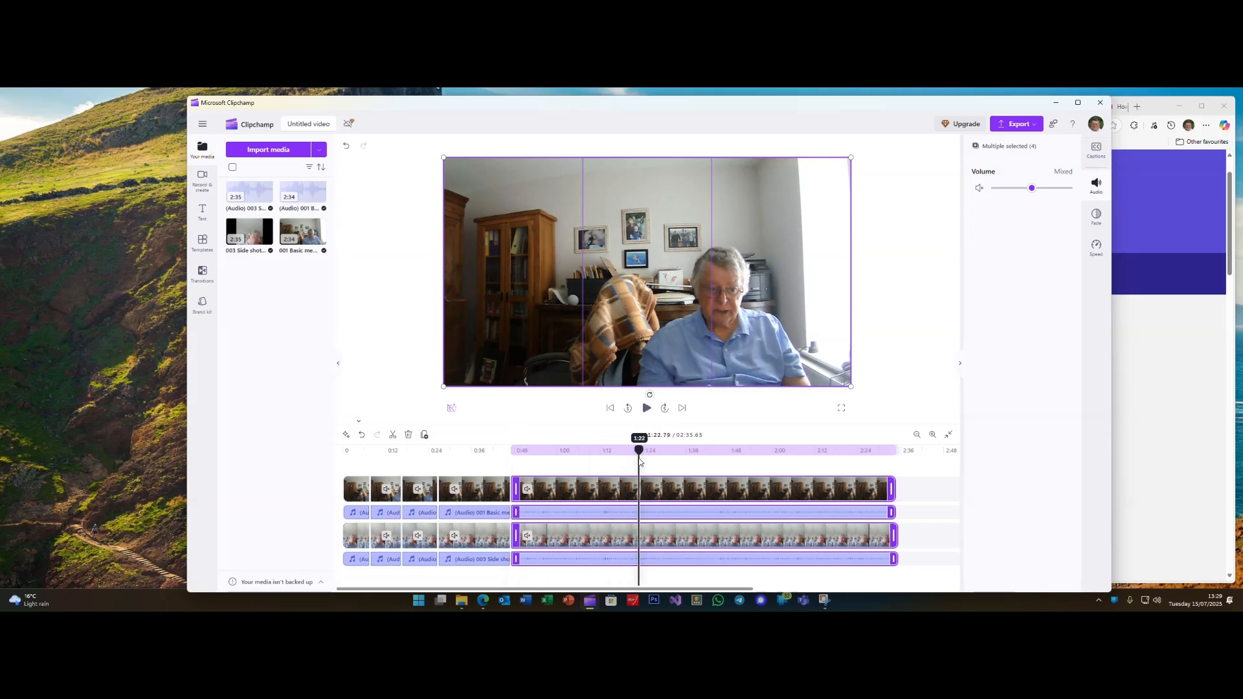
pyautogui.click(647, 408)
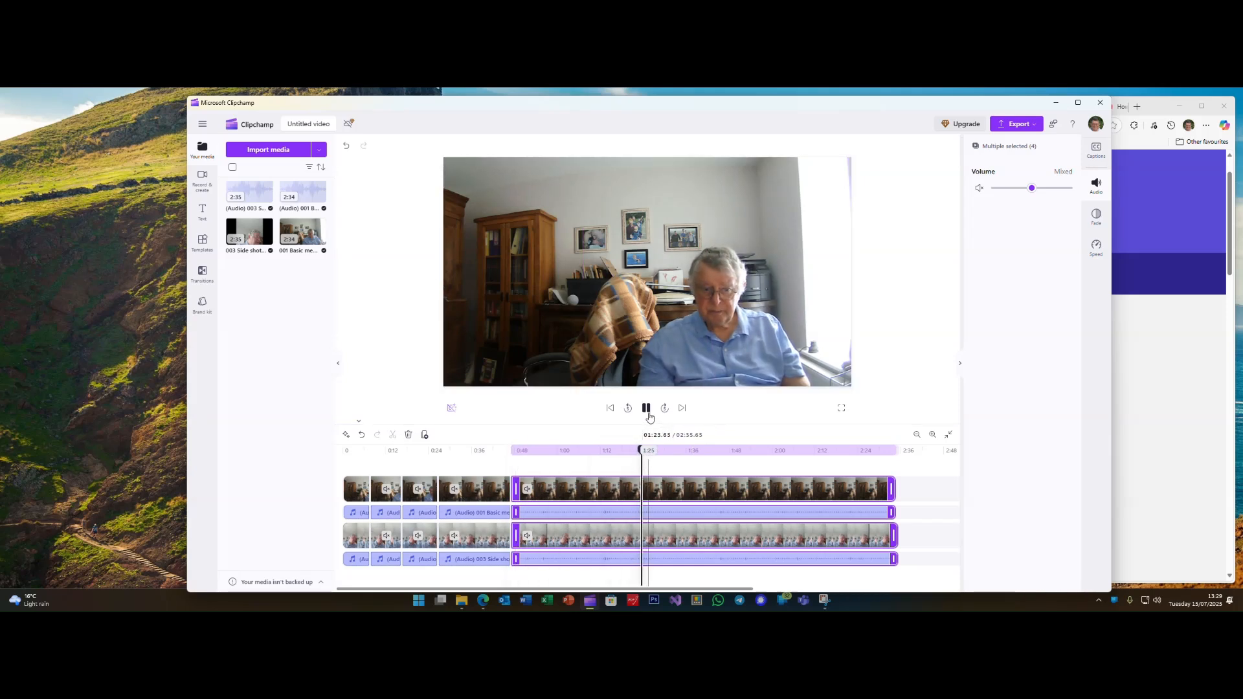
pyautogui.moveTo(644, 454); pyautogui.dragTo(631, 453)
pyautogui.press('space')
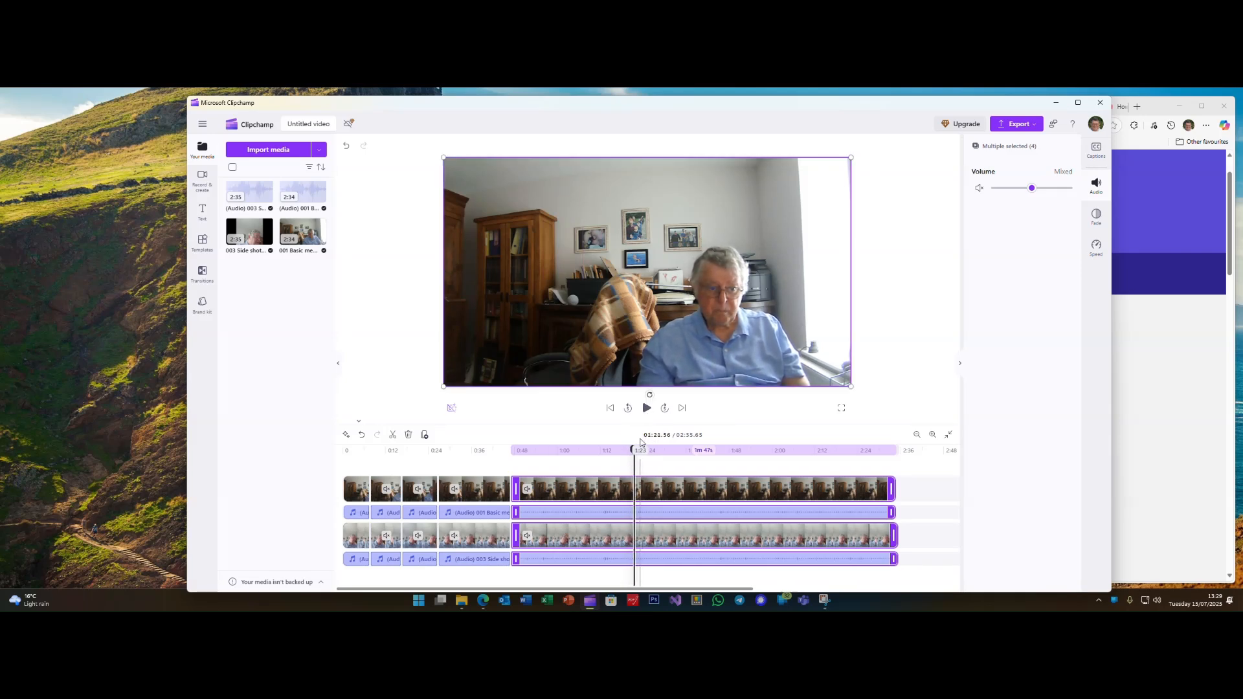
pyautogui.press('s')
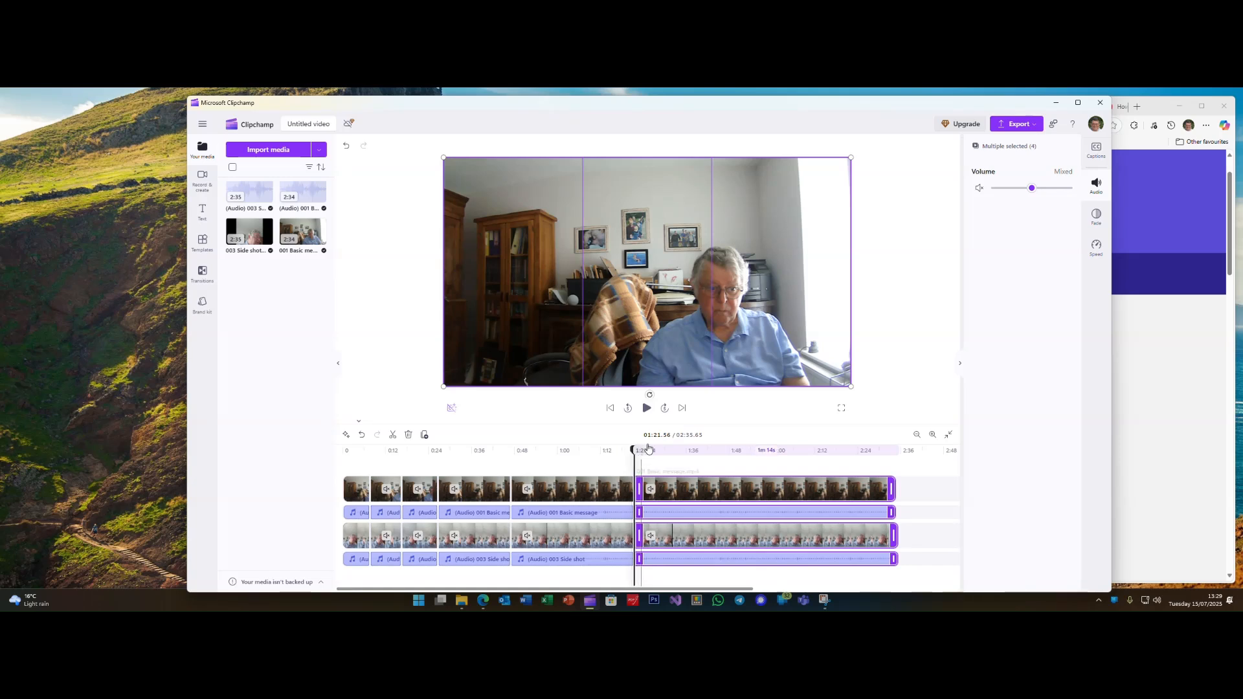
# Preview the footage around 1:44 and split all four tracks at about 1:43.5.
pyautogui.moveTo(634, 453); pyautogui.dragTo(715, 452)
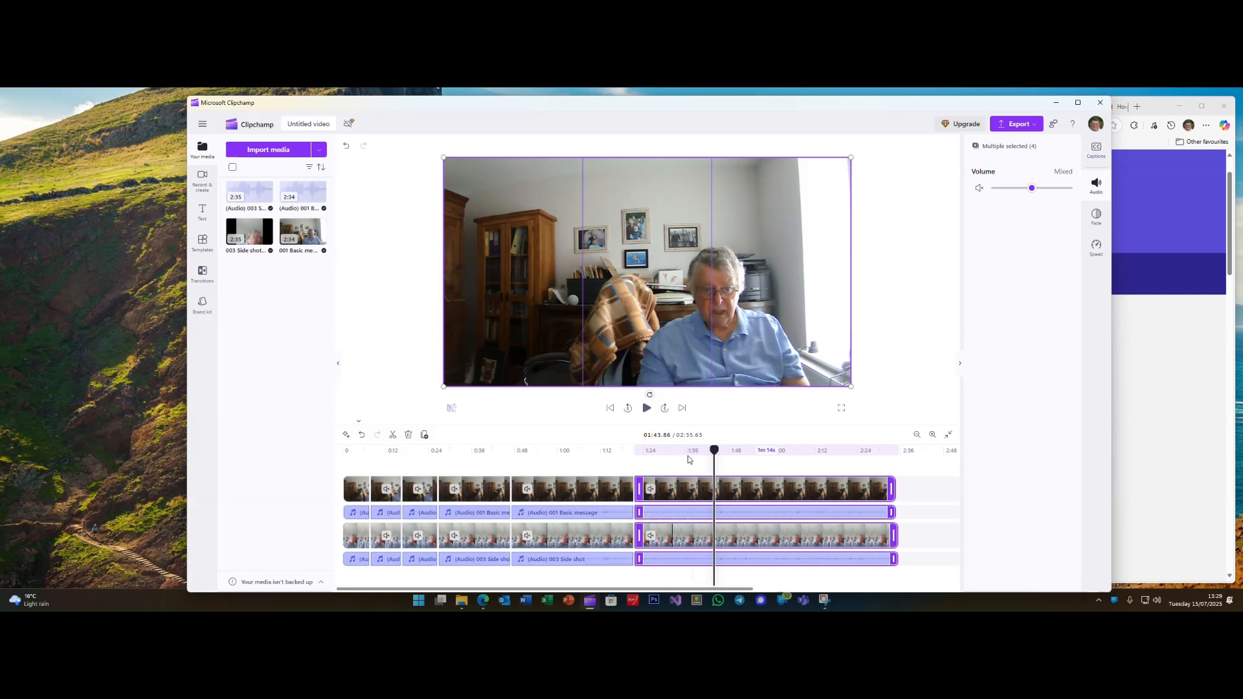
pyautogui.click(647, 408)
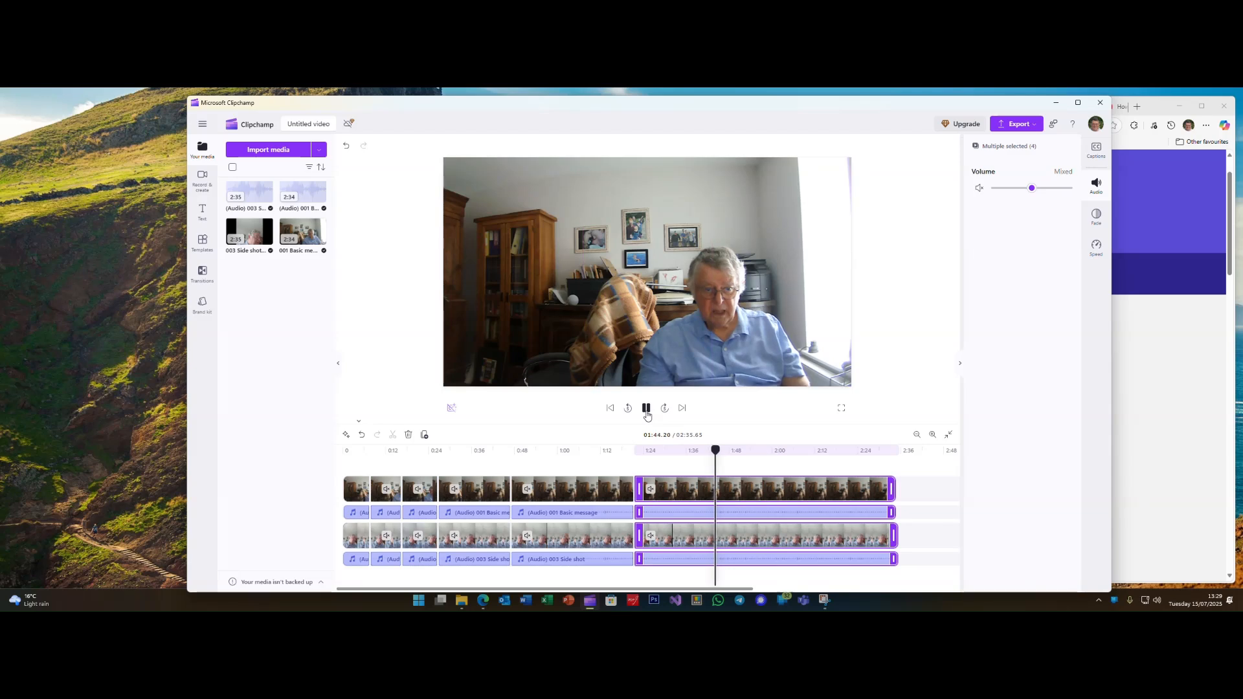
pyautogui.click(647, 409)
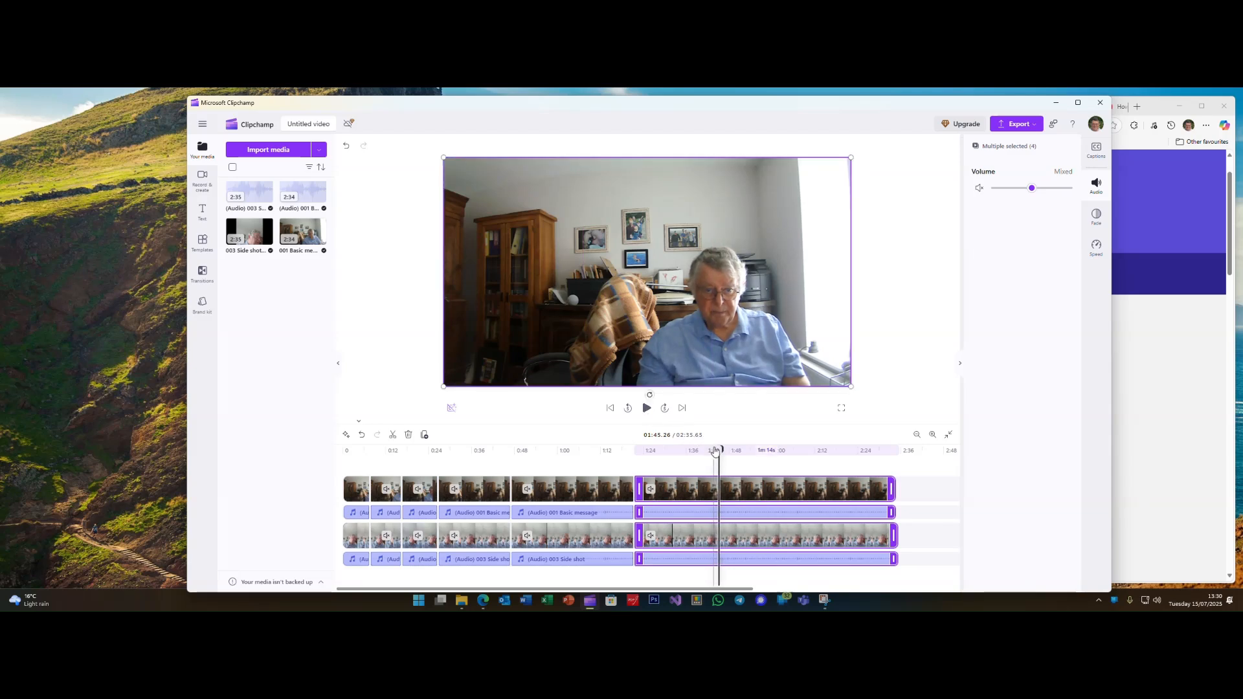
pyautogui.moveTo(718, 454); pyautogui.dragTo(715, 455)
pyautogui.press('s')
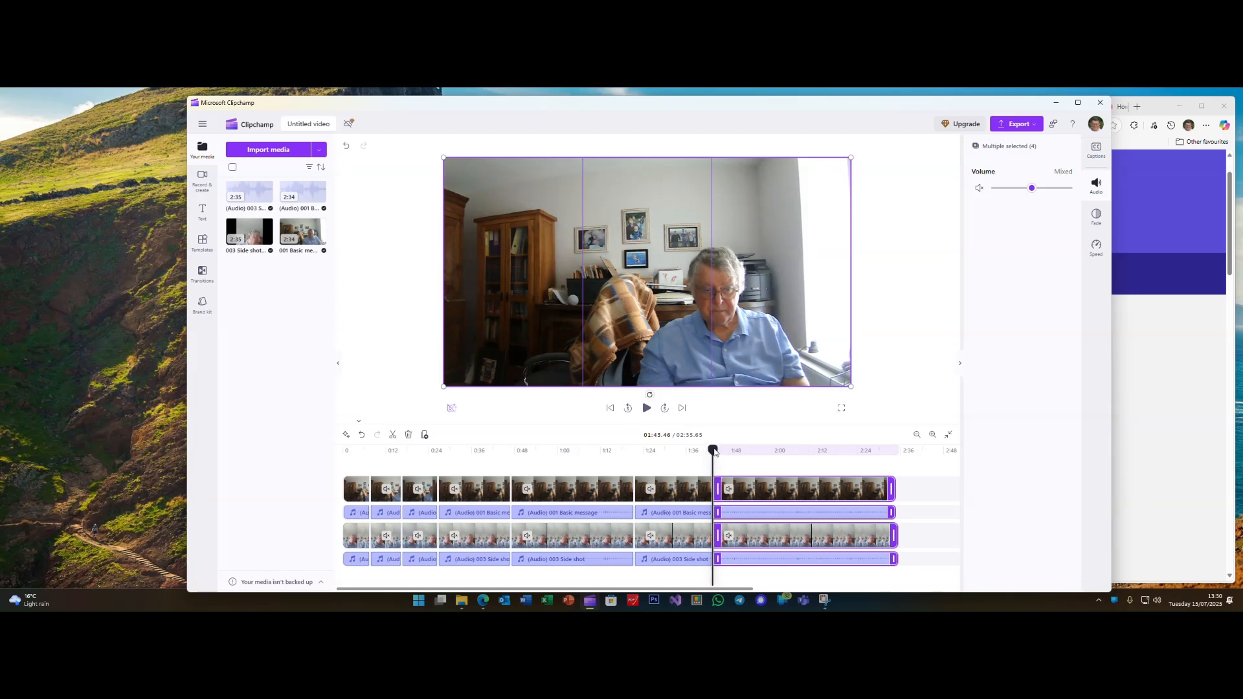
# Return the playhead to the start and delete the first, third and fifth segments of the 003 Side shot video, keeping their audio.
pyautogui.moveTo(713, 450); pyautogui.dragTo(237, 477)
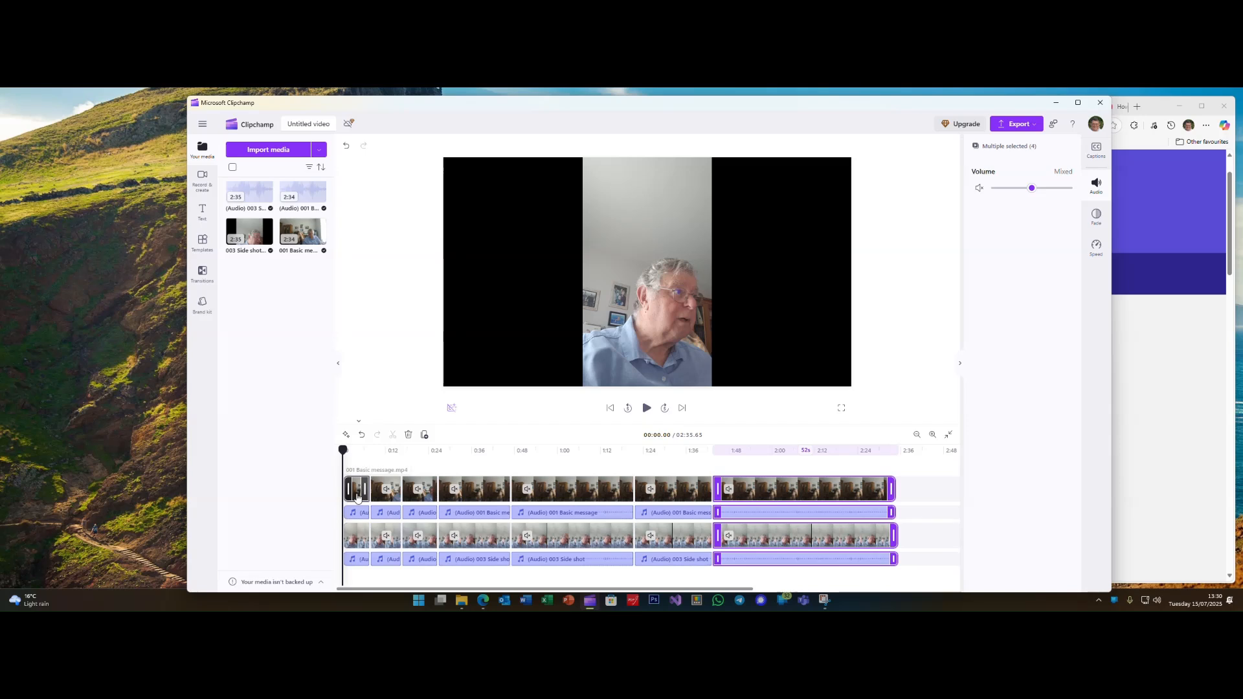
pyautogui.click(354, 541)
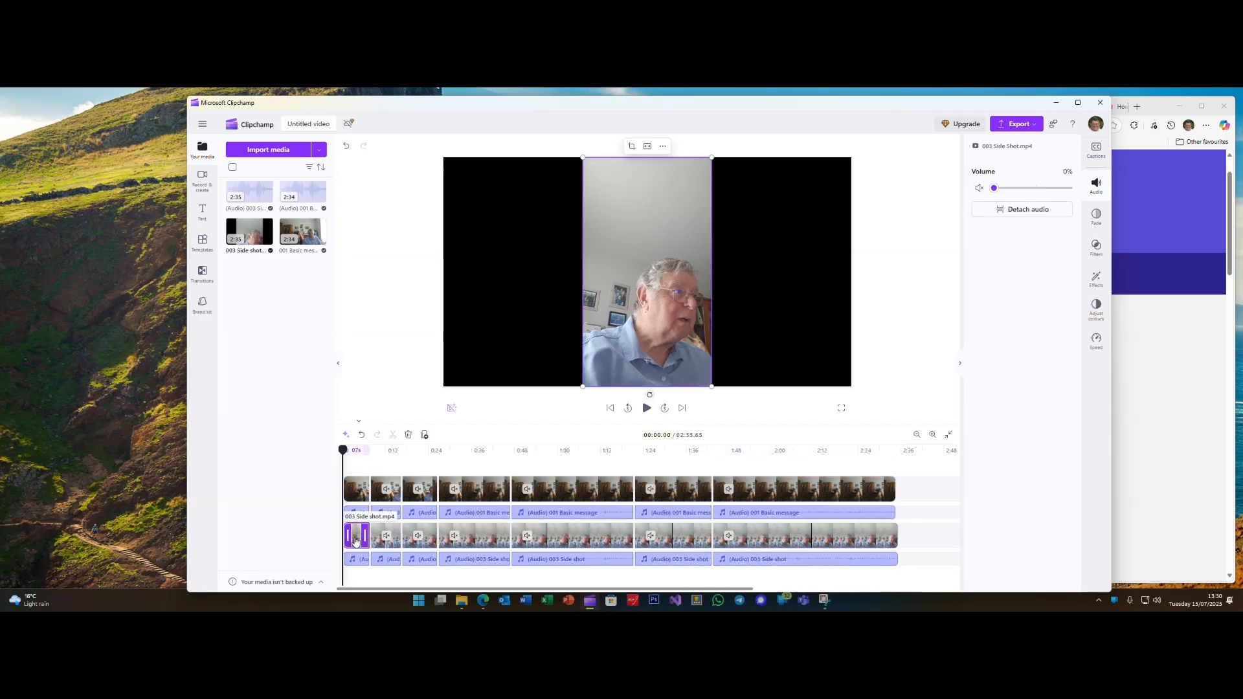
pyautogui.press('Delete')
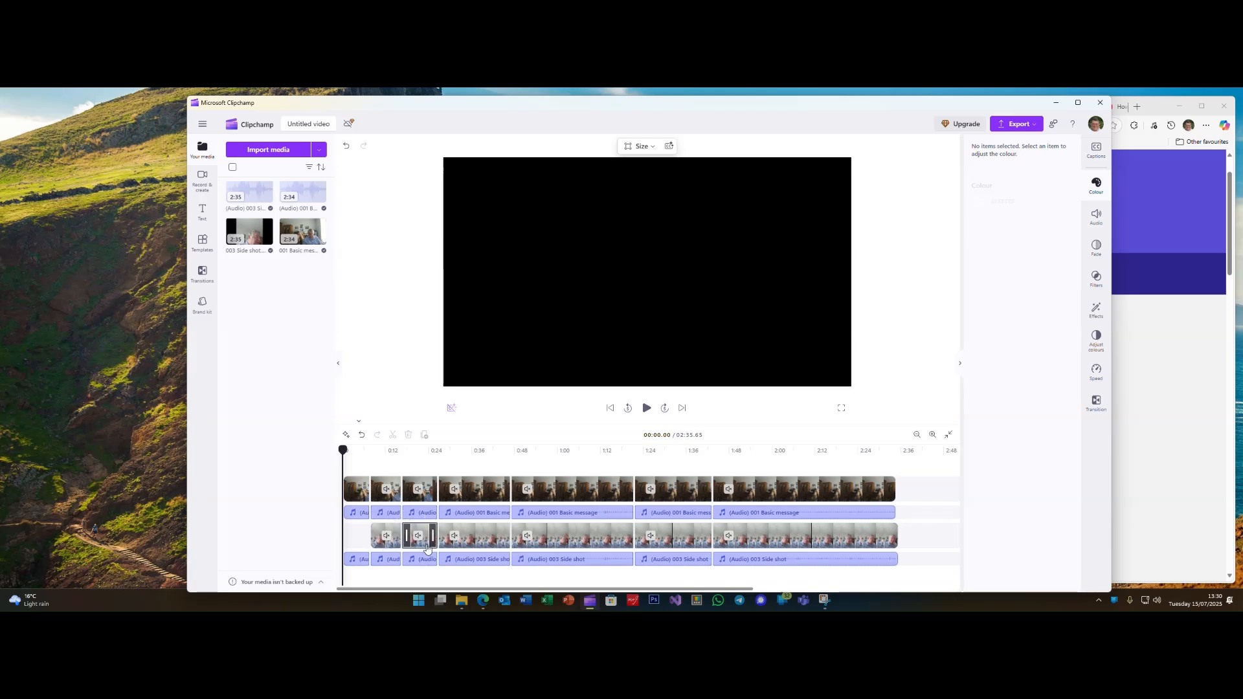
pyautogui.click(427, 549)
pyautogui.press('Delete')
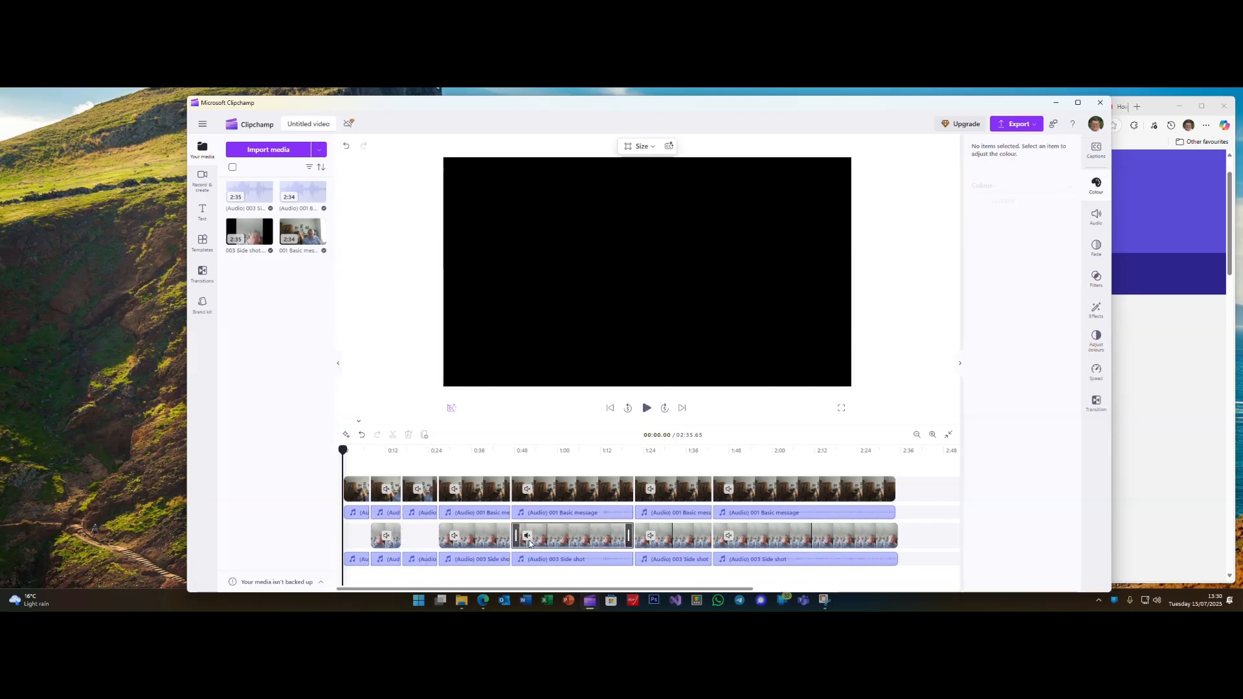
pyautogui.click(561, 545)
pyautogui.press('Delete')
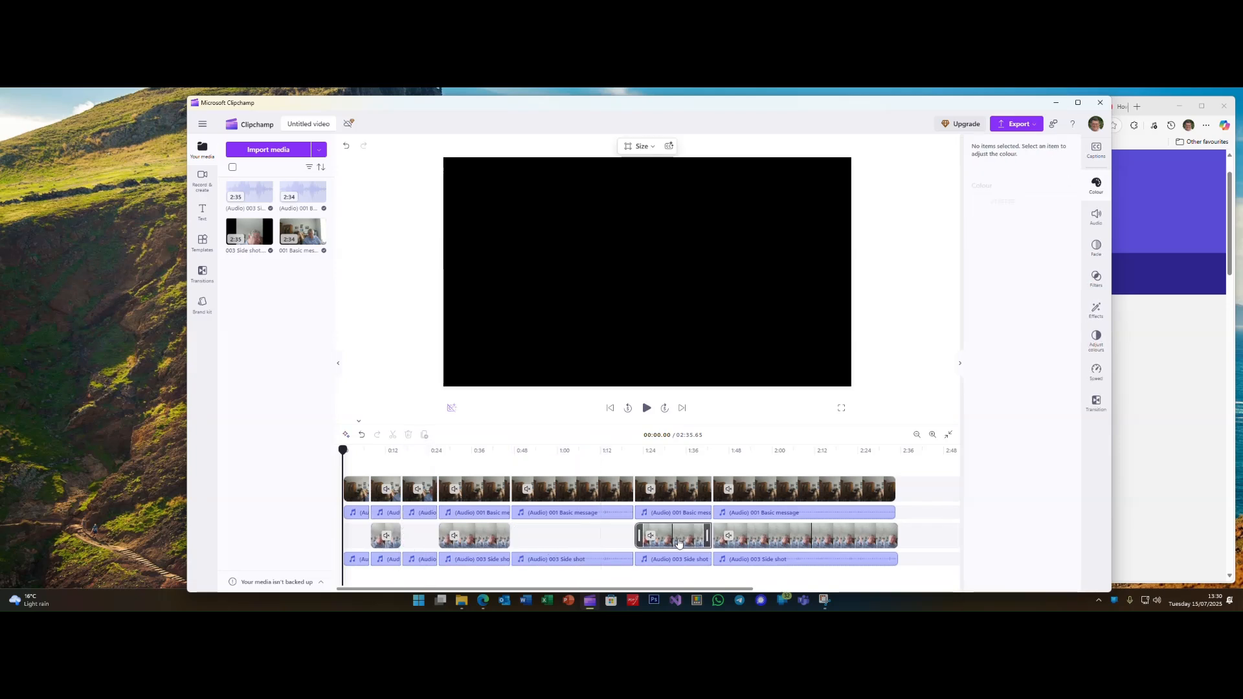
# Delete the seventh segment of the 003 Side shot video and the second, fourth and sixth segments of the 001 Basic message video.
pyautogui.click(760, 547)
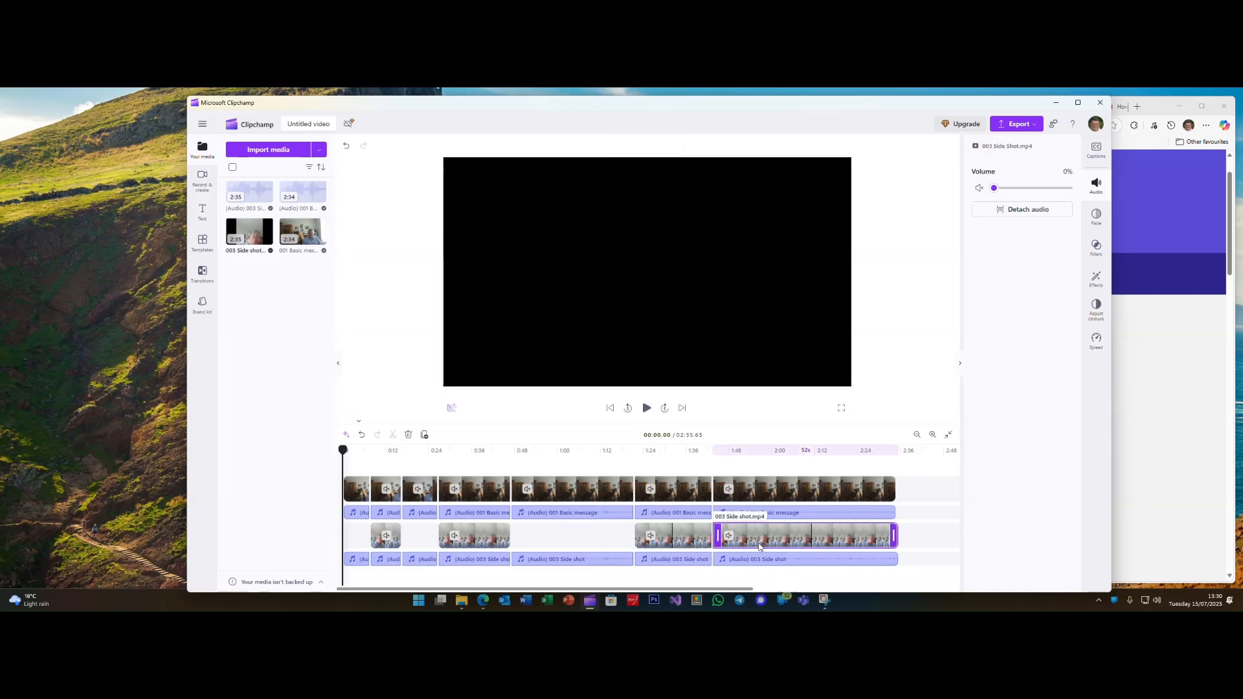
pyautogui.press('Delete')
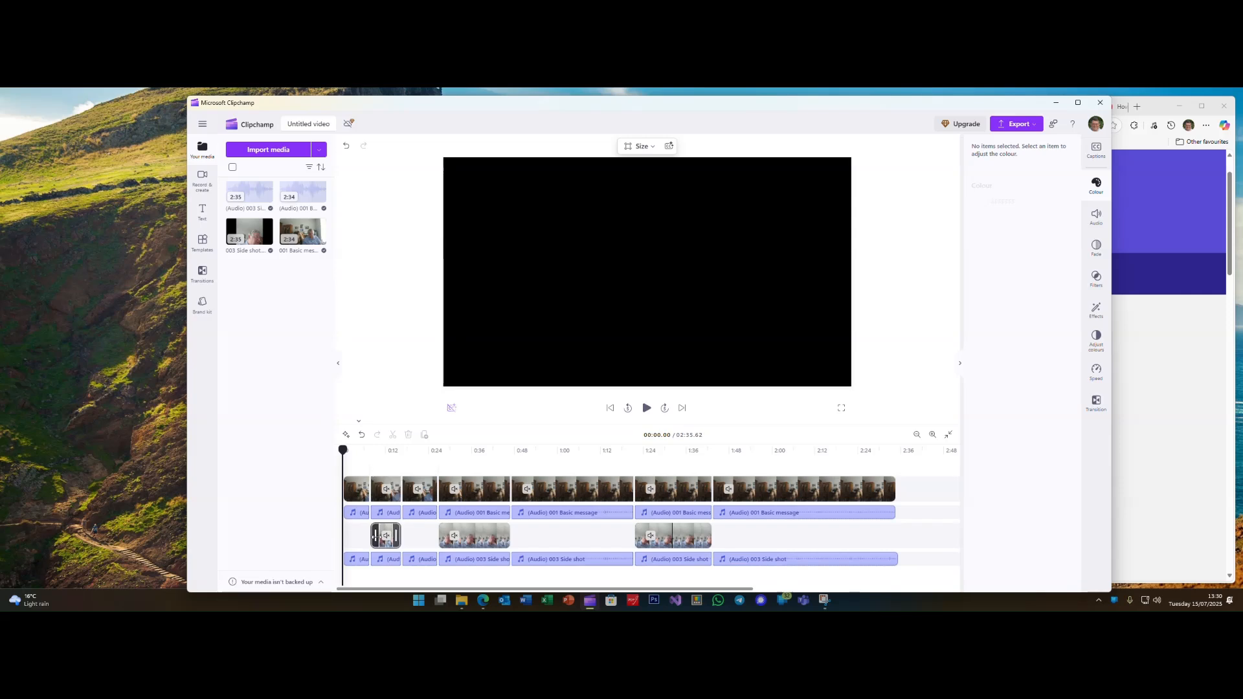
pyautogui.click(389, 500)
pyautogui.press('Delete')
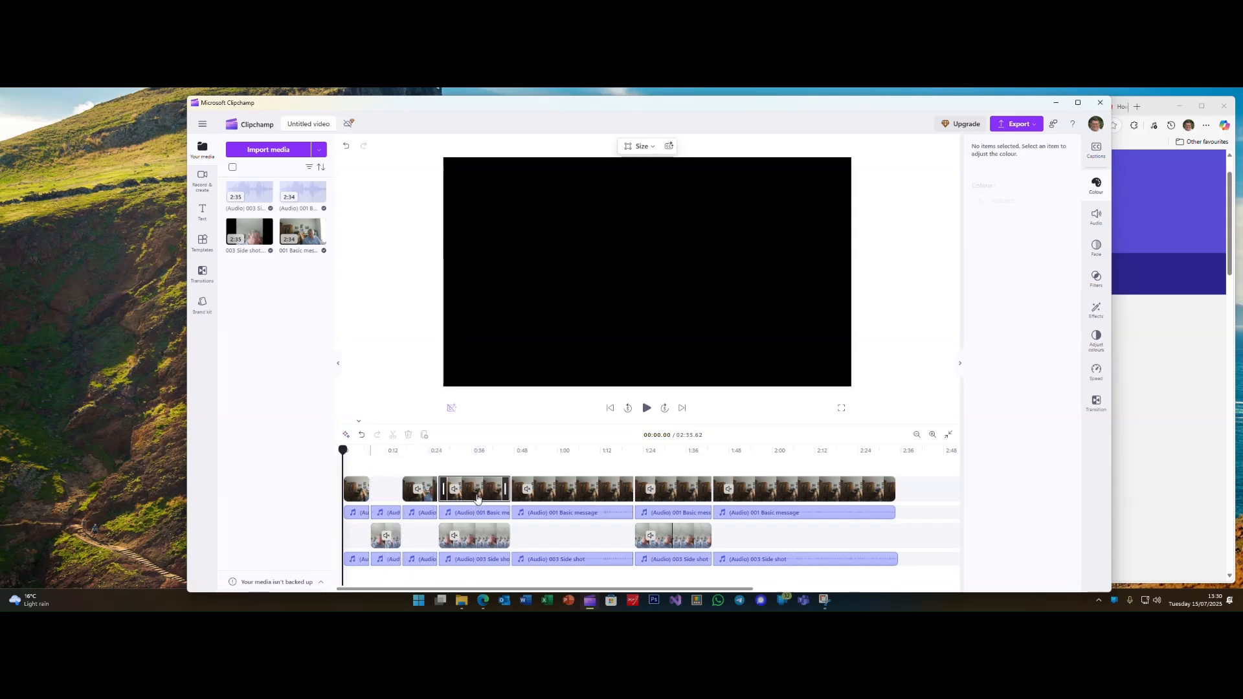
pyautogui.click(477, 497)
pyautogui.press('Delete')
pyautogui.click(682, 500)
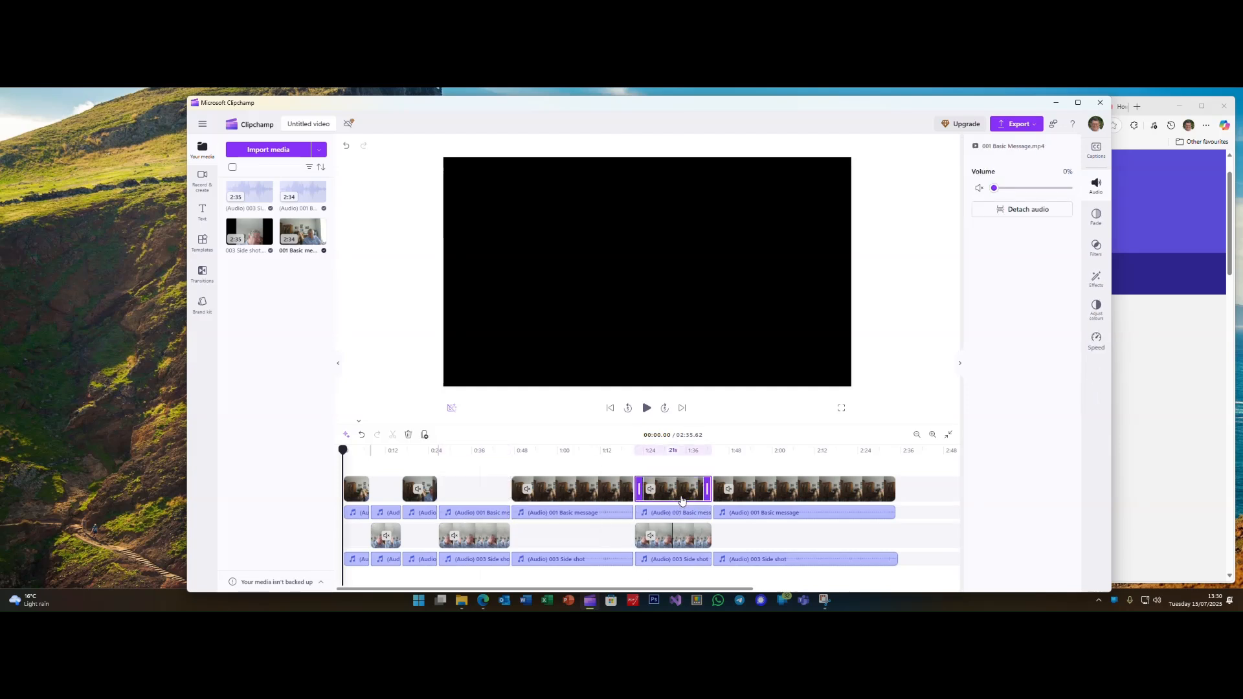
pyautogui.press('Delete')
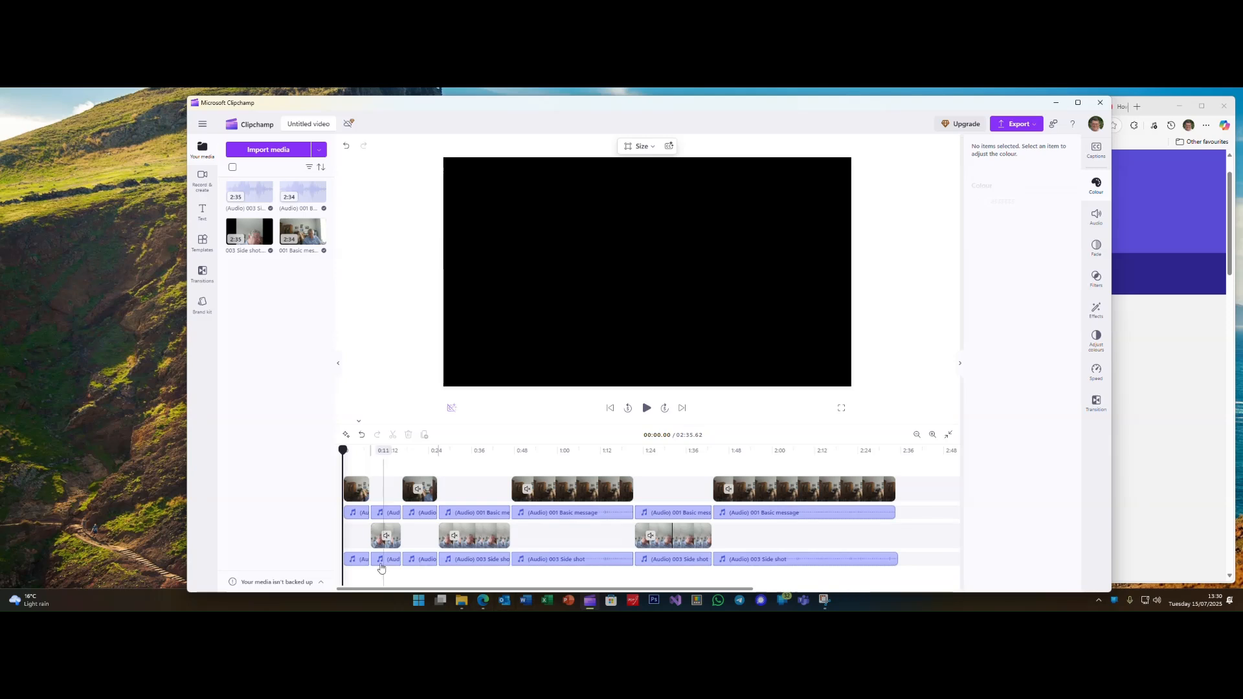
# Move the three remaining 003 Side shot video segments into the matching gaps on the 001 Basic message video track.
pyautogui.click(382, 547)
pyautogui.moveTo(383, 547); pyautogui.dragTo(385, 501)
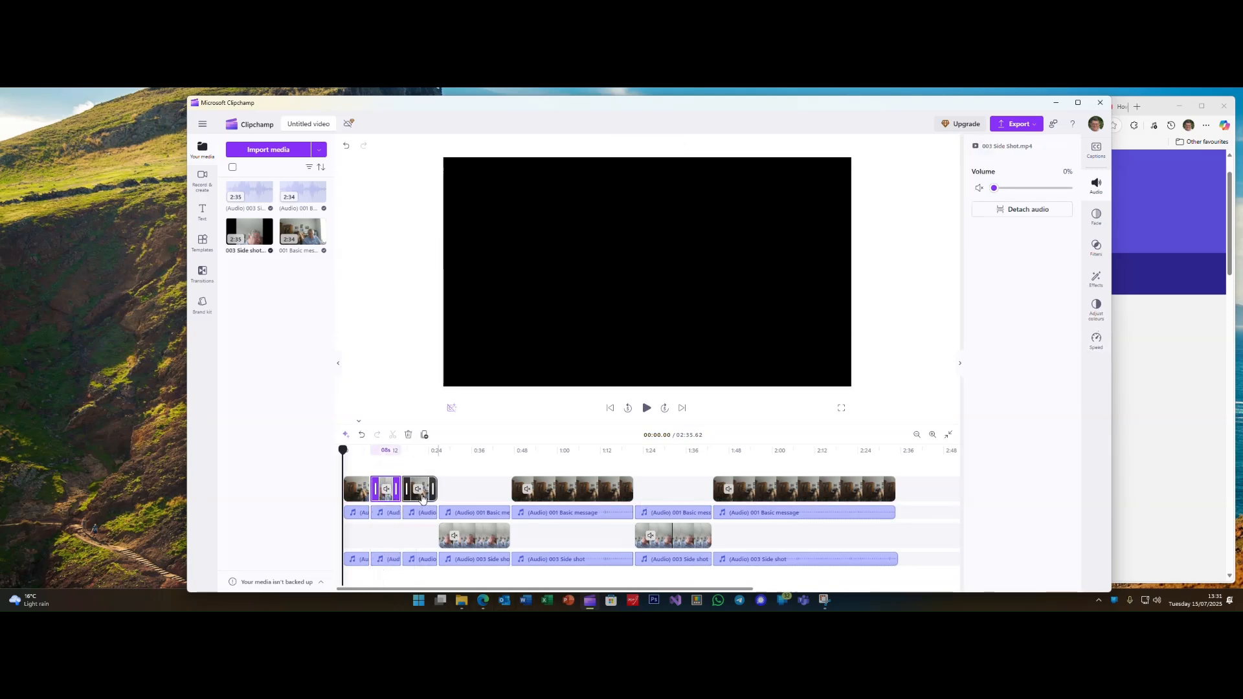
pyautogui.click(420, 496)
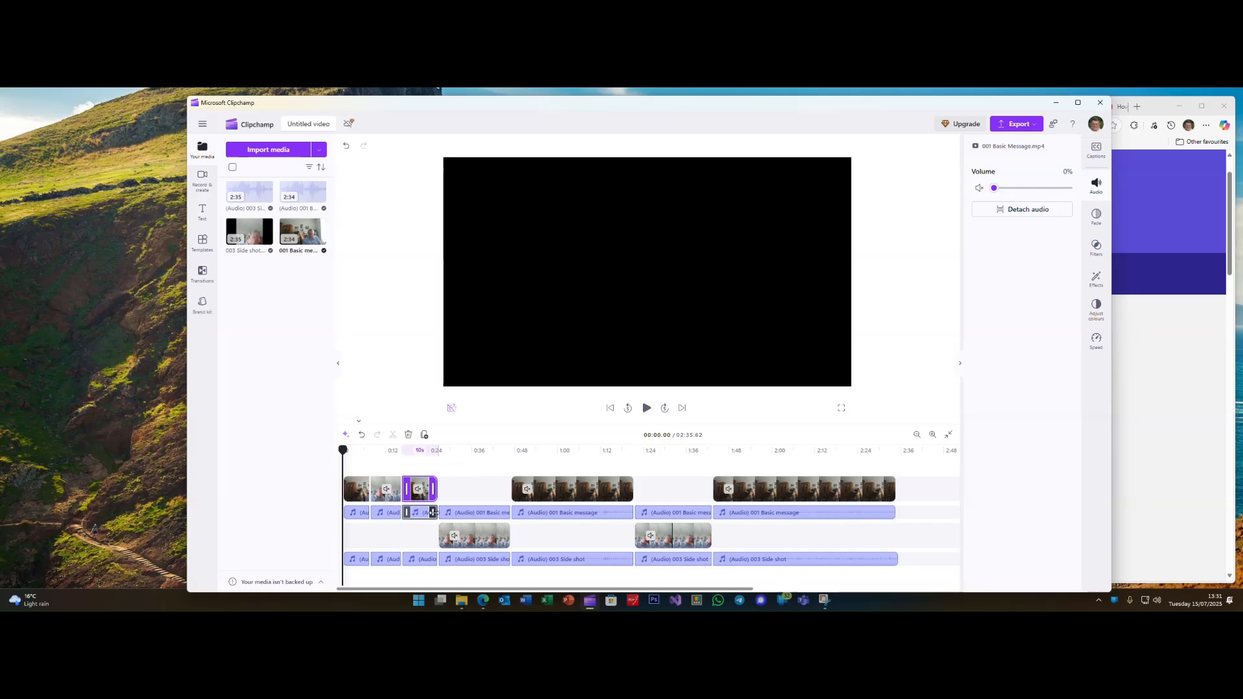
pyautogui.moveTo(467, 536); pyautogui.dragTo(468, 490)
pyautogui.moveTo(551, 496); pyautogui.dragTo(552, 499)
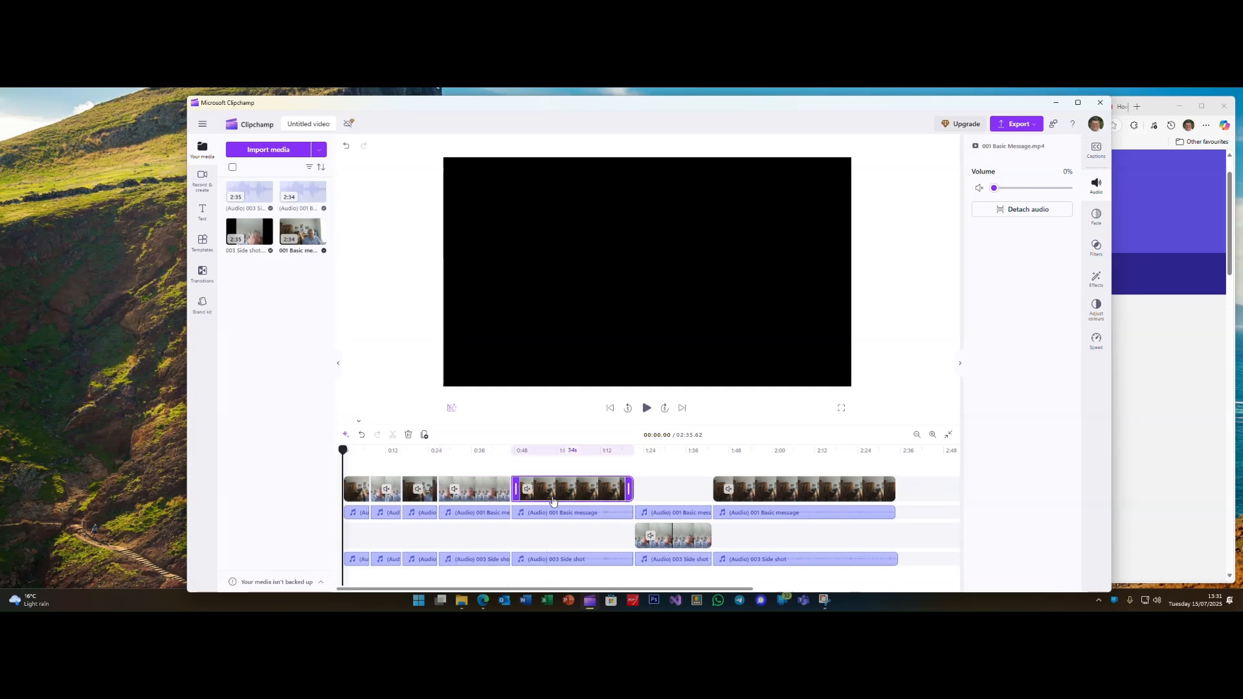
pyautogui.click(666, 541)
pyautogui.moveTo(665, 540); pyautogui.dragTo(667, 504)
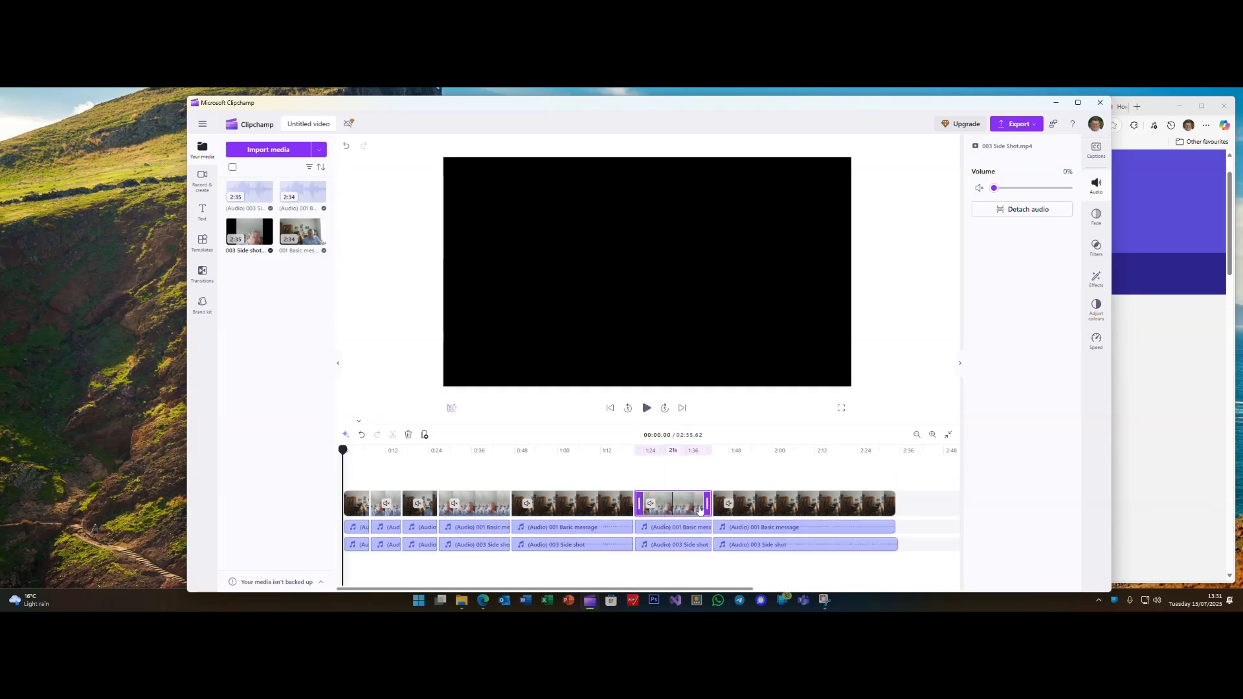
pyautogui.click(759, 509)
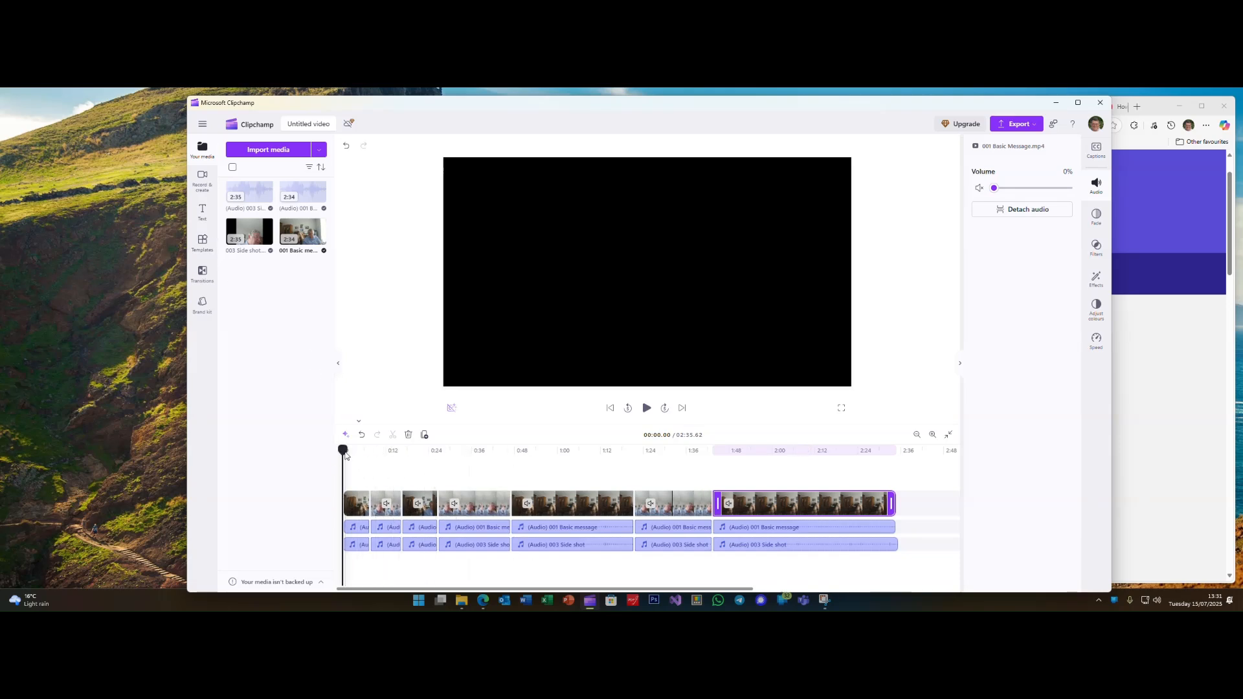
# Preview the first camera change from about 4 to 10 seconds and return the playhead to about 3.4 seconds.
pyautogui.moveTo(342, 451); pyautogui.dragTo(360, 454)
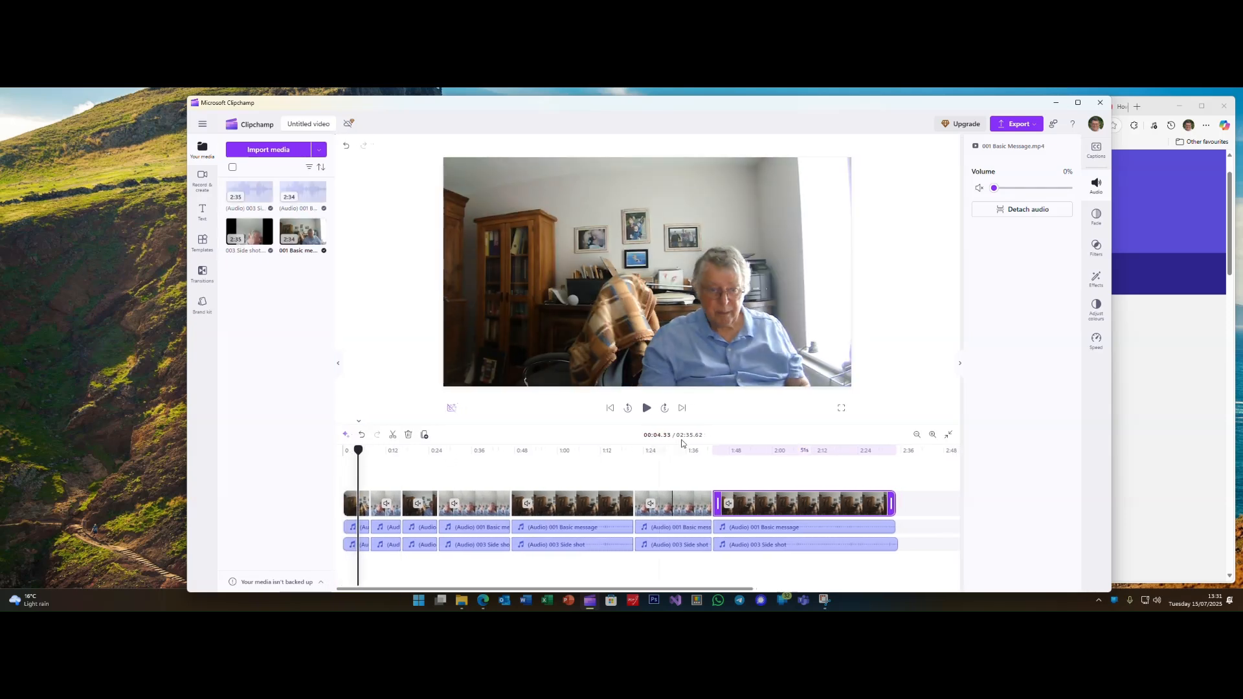
pyautogui.click(647, 409)
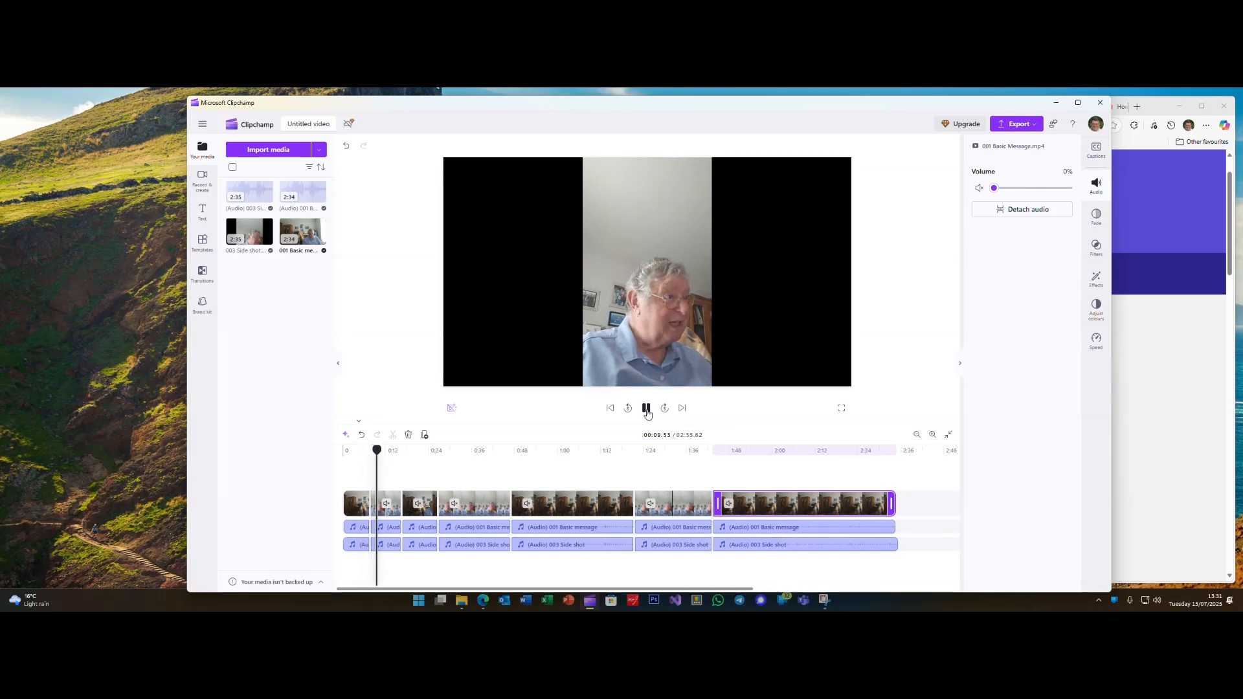
pyautogui.click(647, 410)
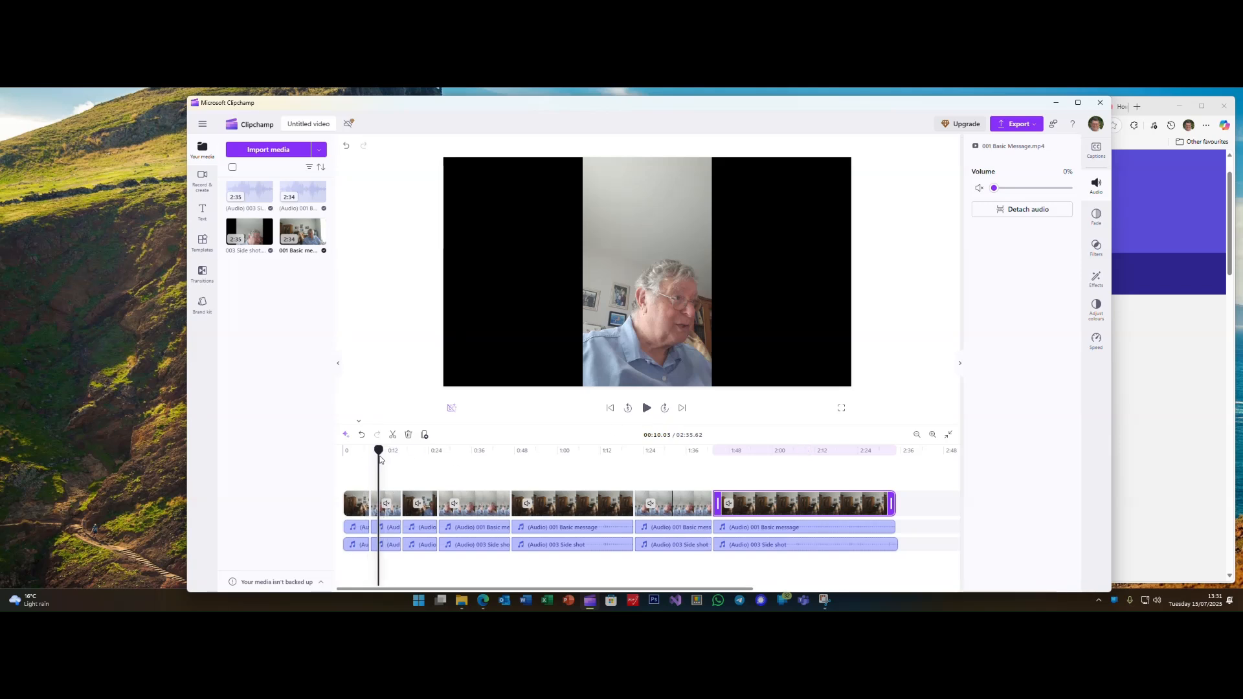
pyautogui.moveTo(379, 451); pyautogui.dragTo(356, 452)
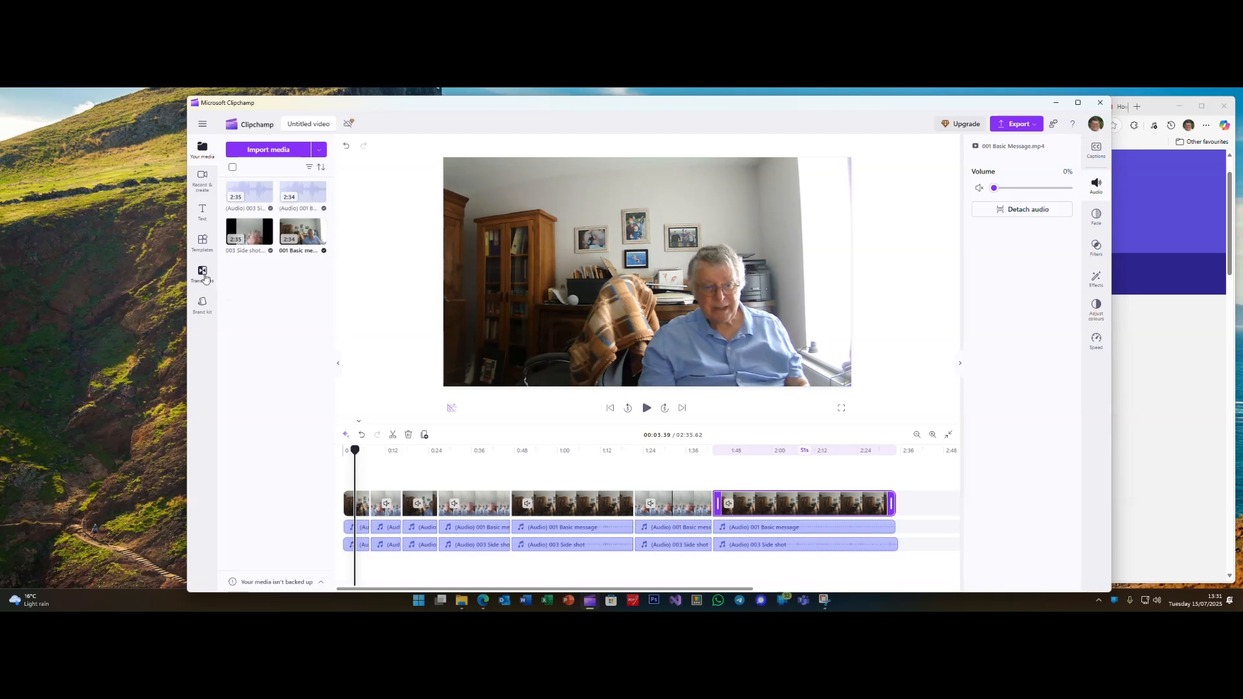
# Add a Cross fade transition at each of the six cuts between the clips on the combined video track.
pyautogui.click(205, 278)
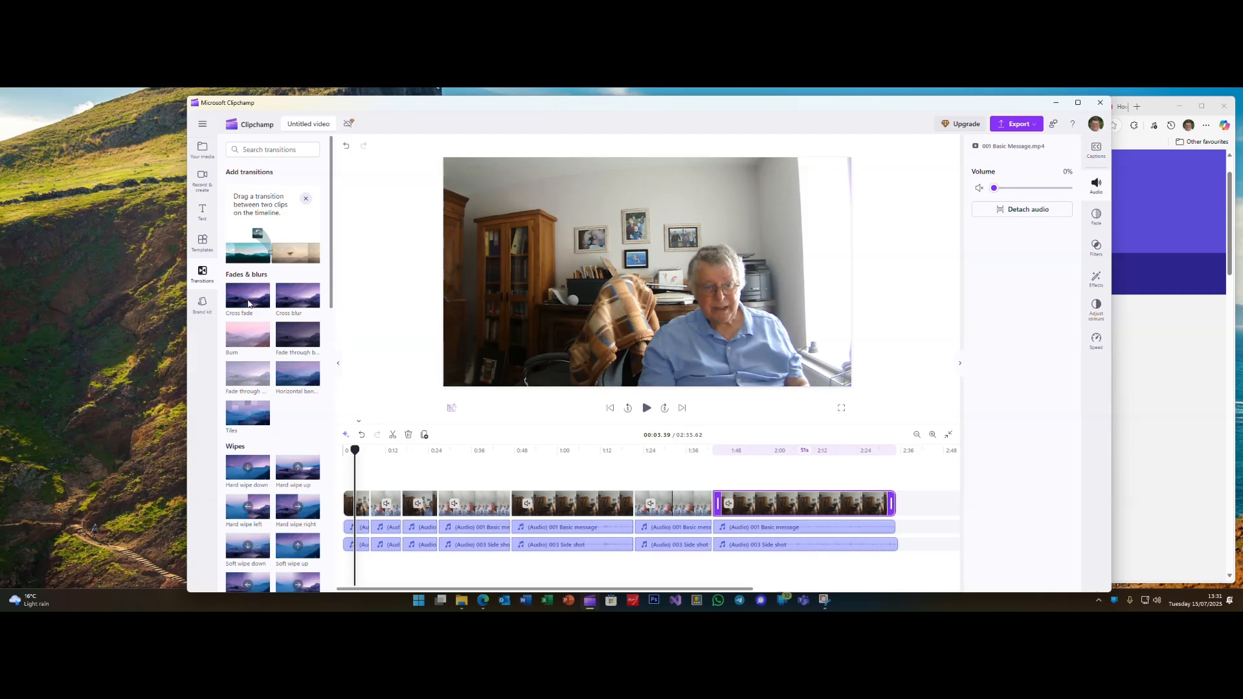
pyautogui.moveTo(249, 304); pyautogui.dragTo(371, 505)
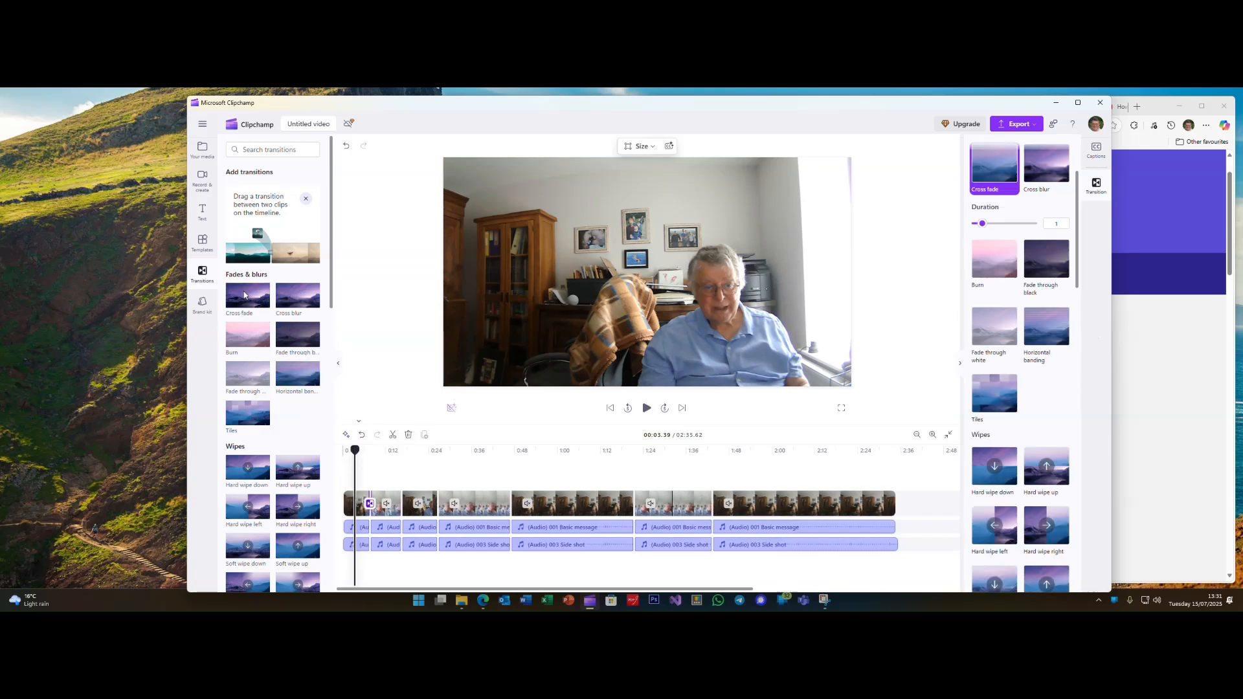
pyautogui.moveTo(246, 297); pyautogui.dragTo(401, 504)
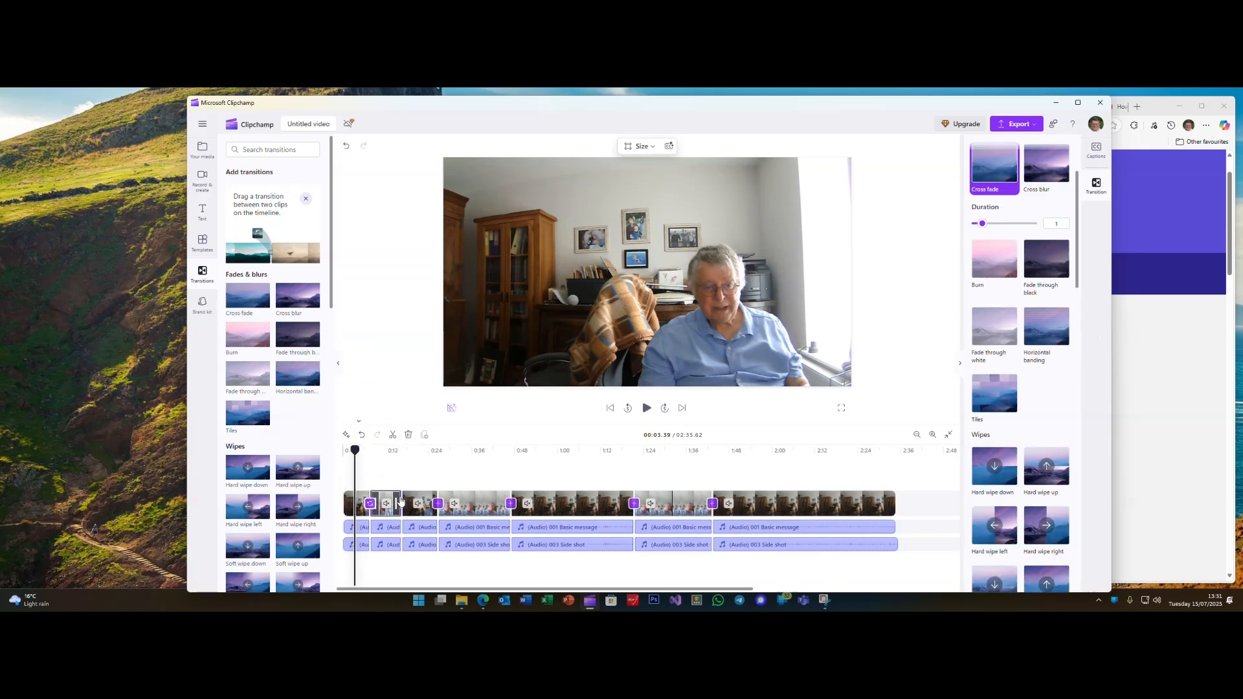
pyautogui.moveTo(255, 296); pyautogui.dragTo(437, 504)
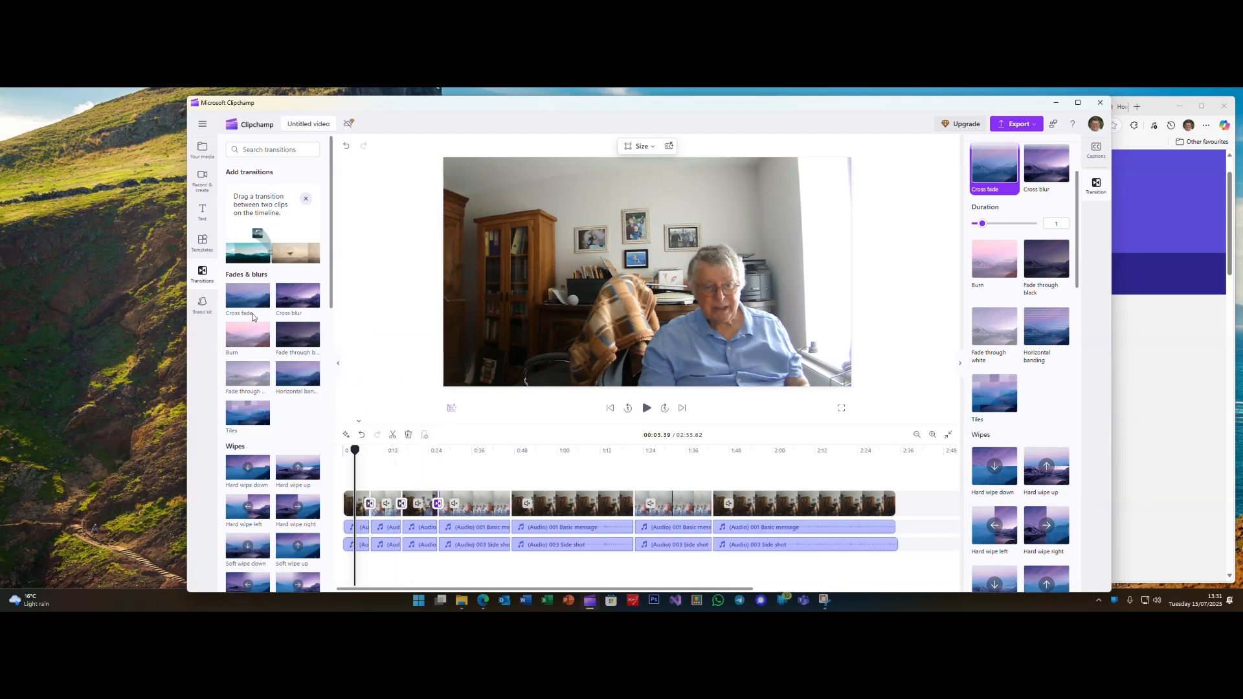
pyautogui.moveTo(253, 318)
pyautogui.mouseDown()
pyautogui.moveTo(389, 367)
pyautogui.moveTo(512, 503)
pyautogui.mouseUp()
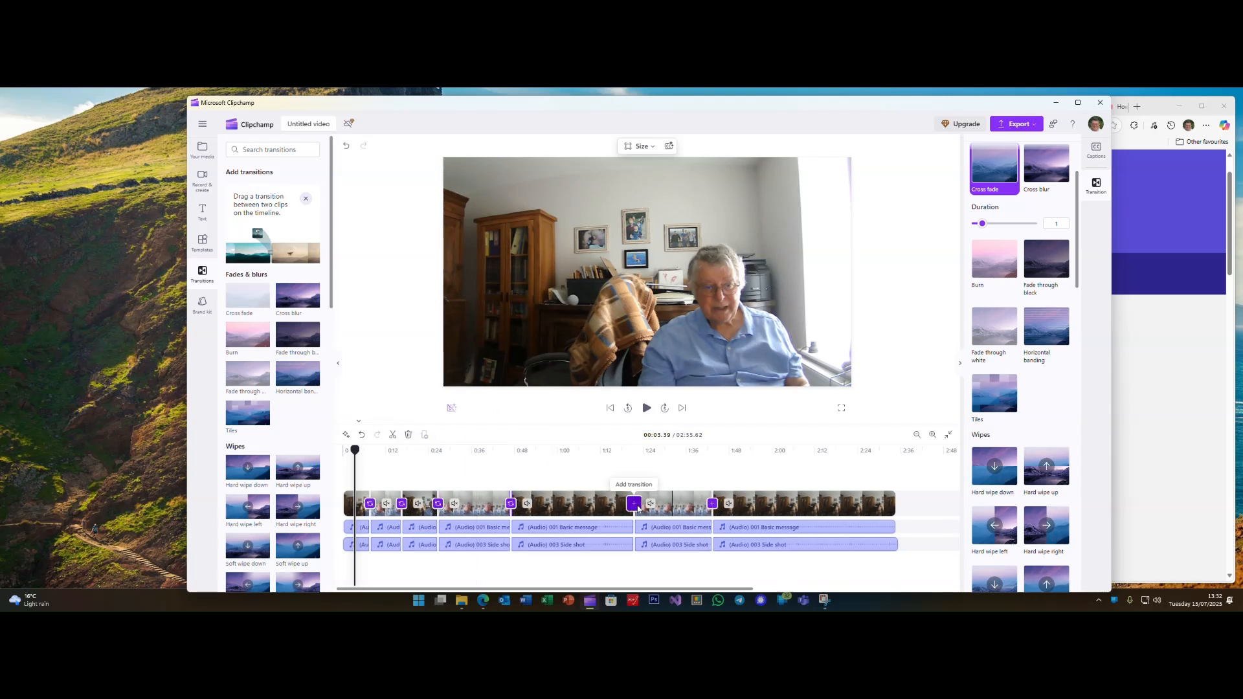
pyautogui.click(634, 504)
pyautogui.moveTo(271, 304); pyautogui.dragTo(713, 504)
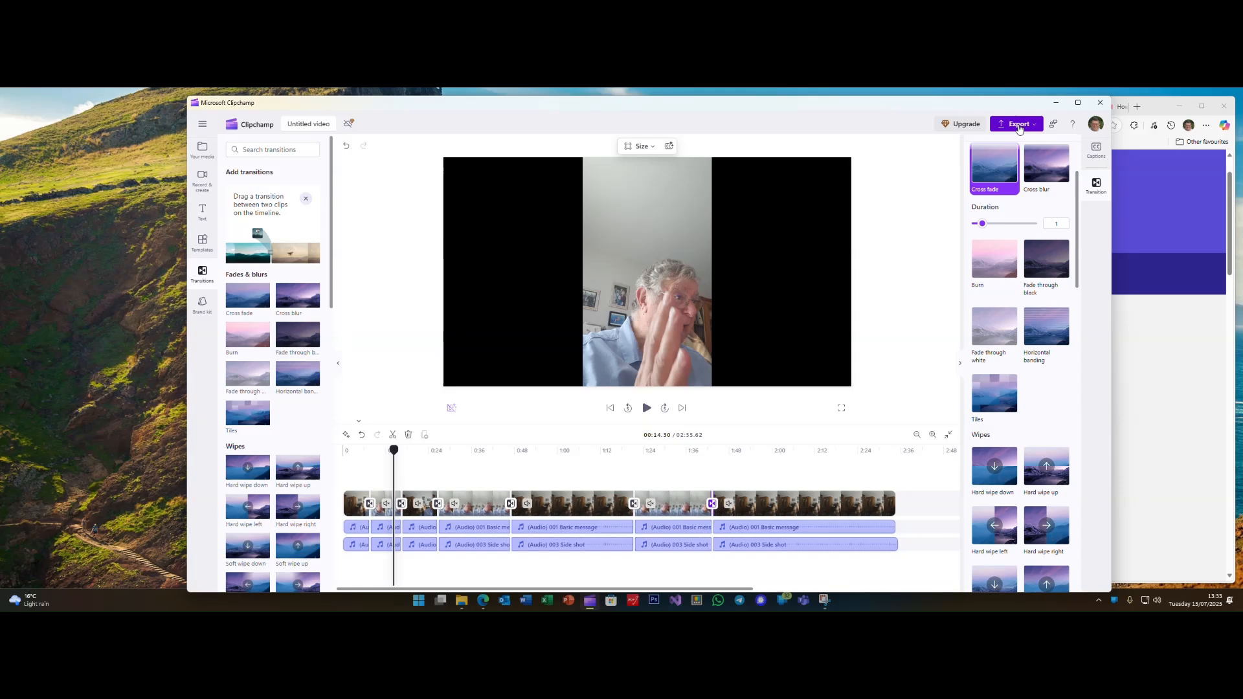
# Export the video in 1080p quality, continuing without fixing the visual gap.
pyautogui.click(1019, 127)
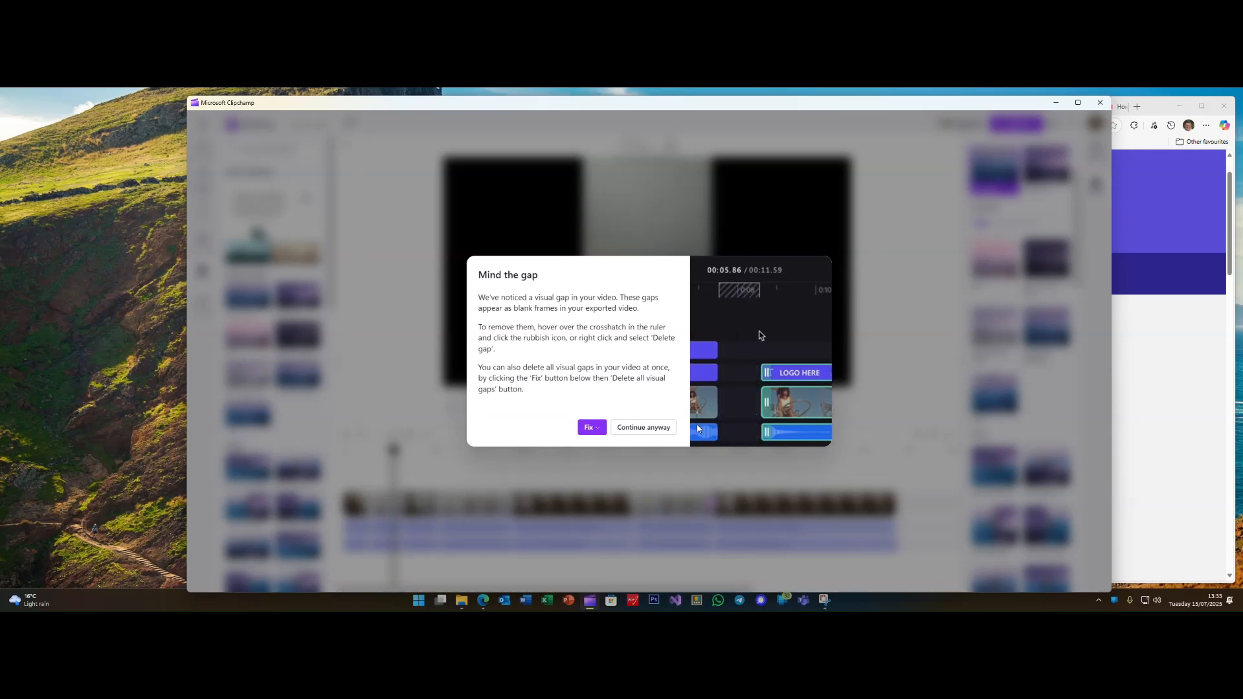
pyautogui.click(642, 428)
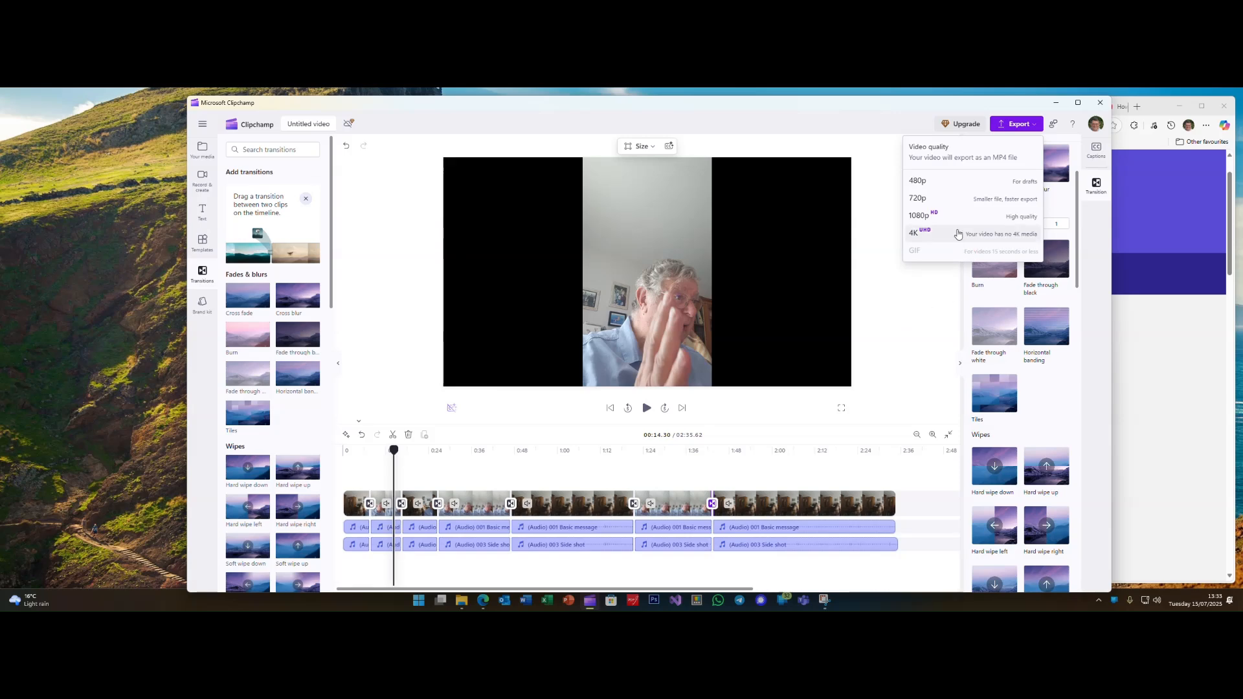
pyautogui.click(928, 220)
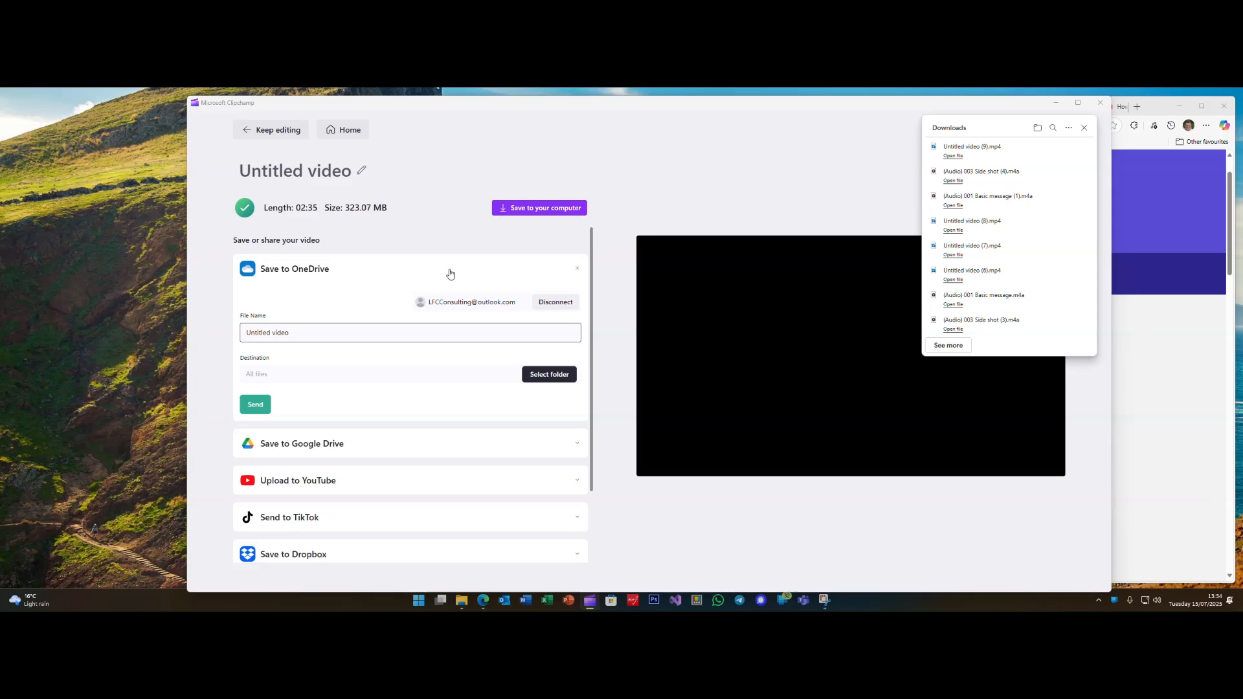
pyautogui.moveTo(705, 354)
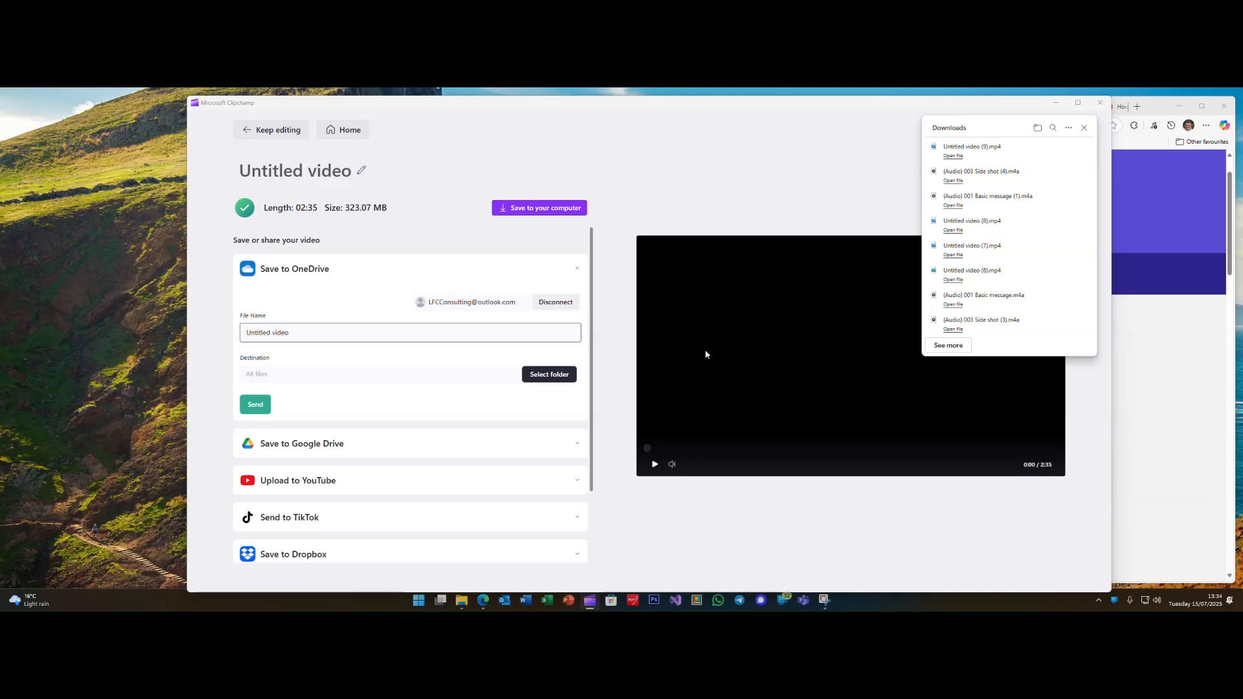